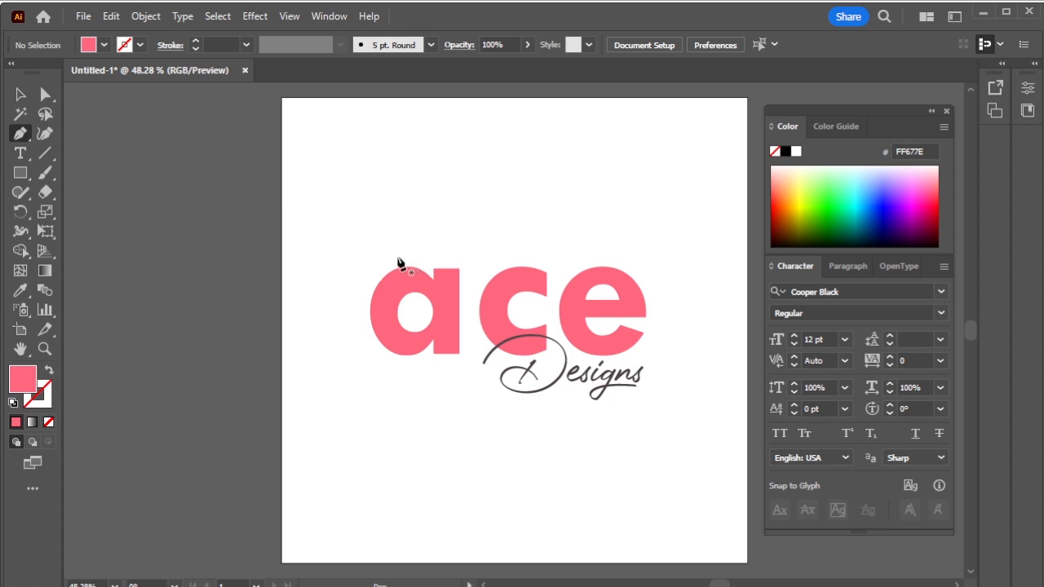
# - Draw a horizontal line above the word "ace", spanning its width, and swap its fill and stroke so the line has a pink stroke
pyautogui.click(375, 237)
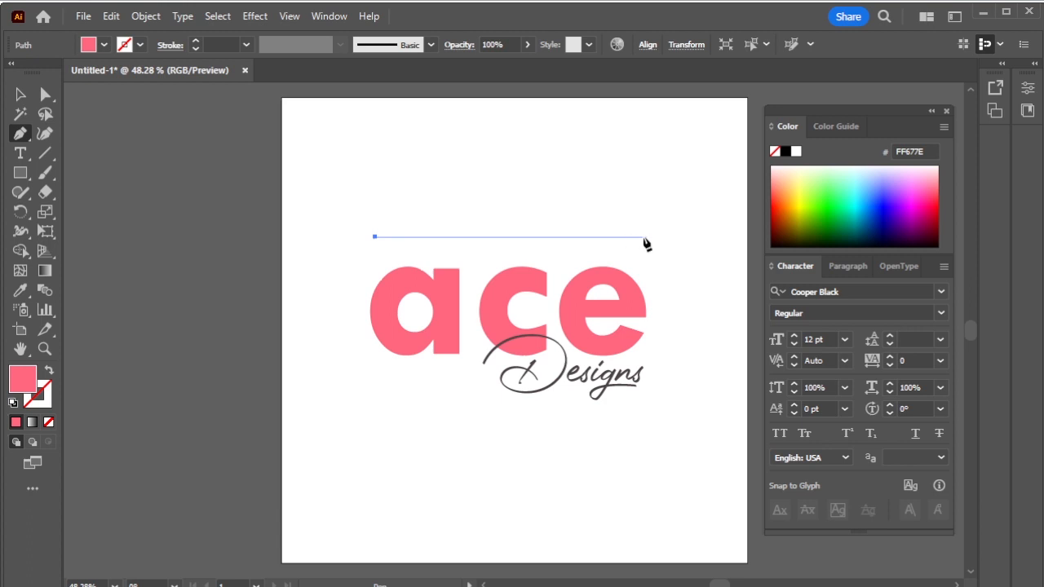
pyautogui.click(644, 243)
pyautogui.press('v')
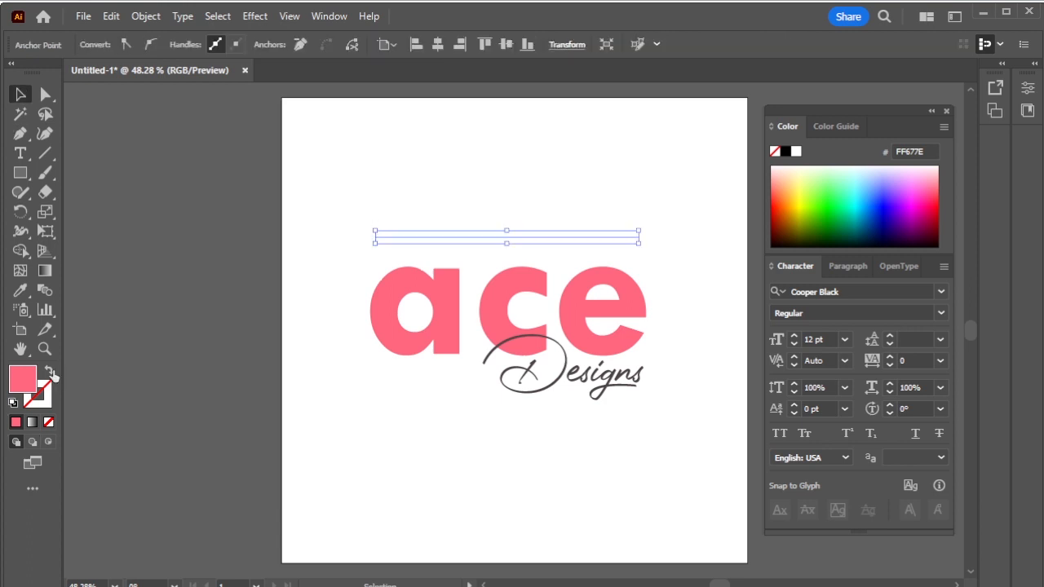
pyautogui.click(49, 372)
# - Apply a Zig Zag effect to the line with an absolute size of 54 px, 5 ridges per segment and corner points
pyautogui.click(257, 16)
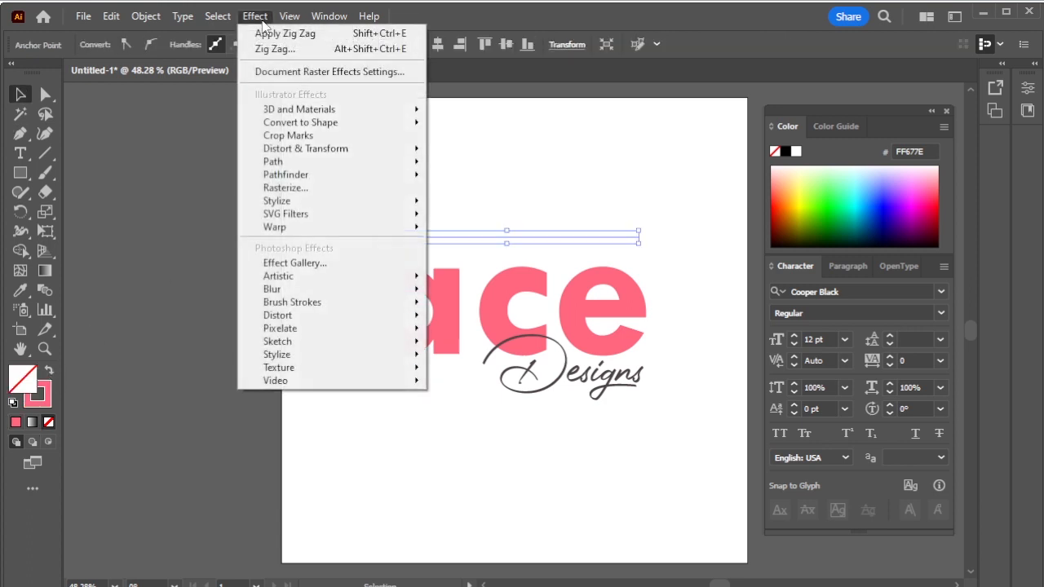
pyautogui.moveTo(369, 152)
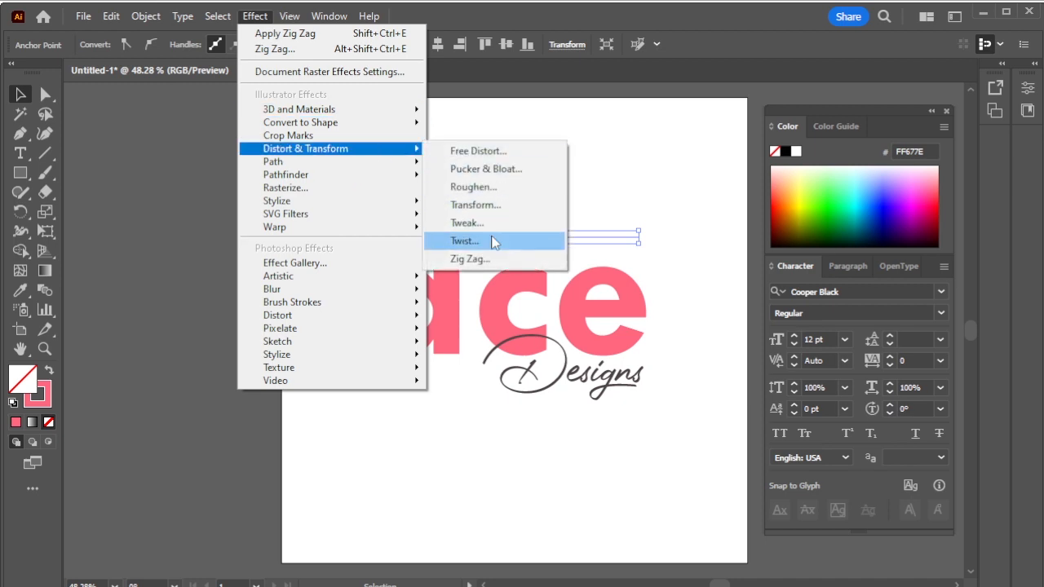
pyautogui.click(497, 261)
pyautogui.click(868, 188)
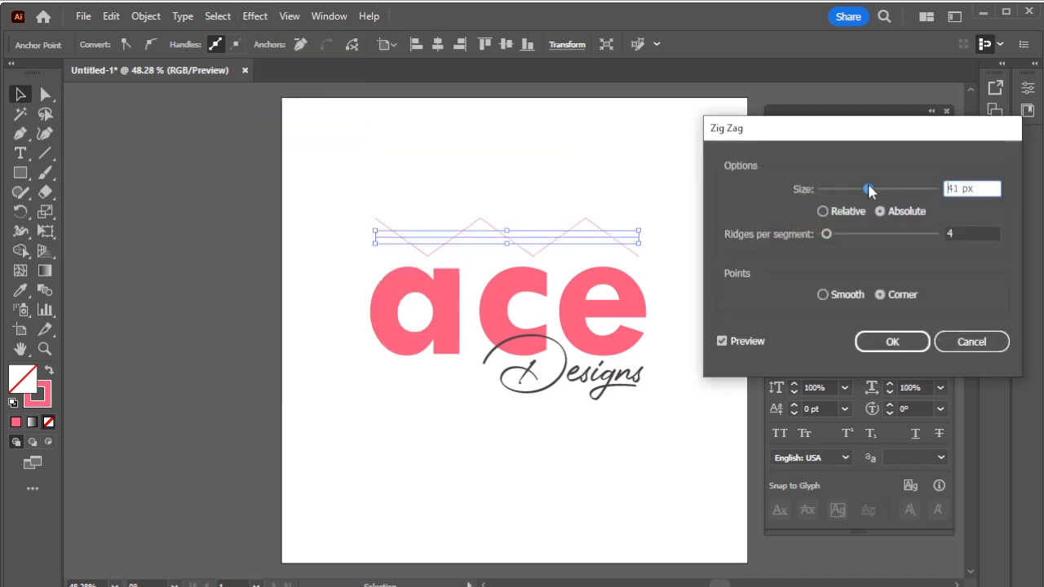
pyautogui.click(883, 193)
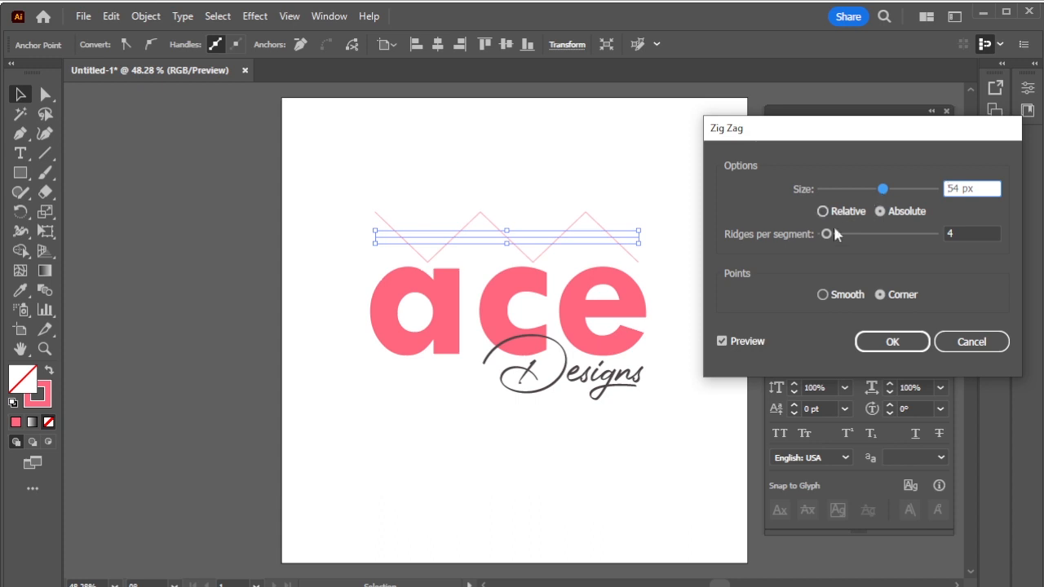
pyautogui.click(979, 235)
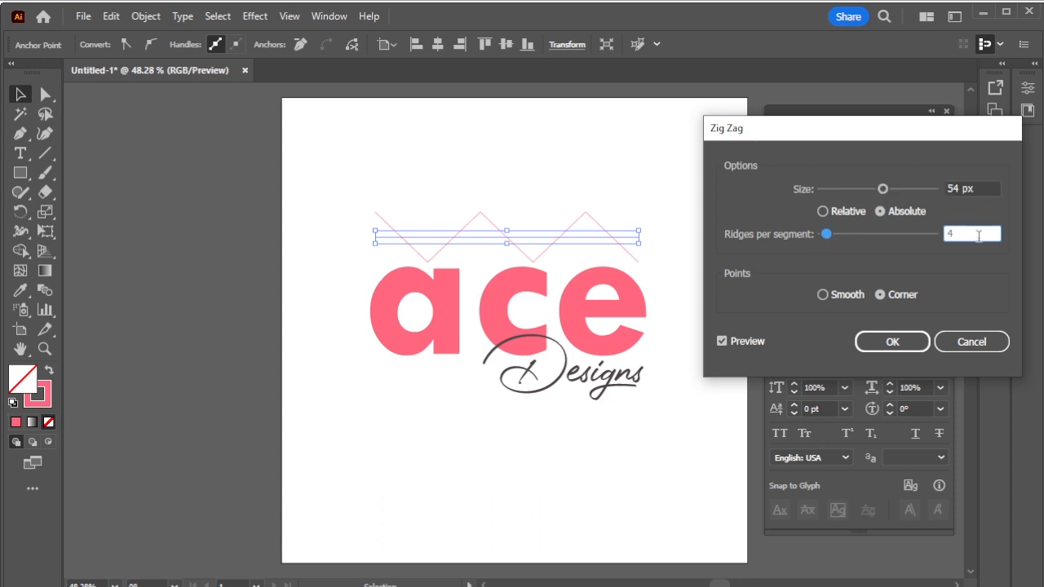
pyautogui.press('Up')
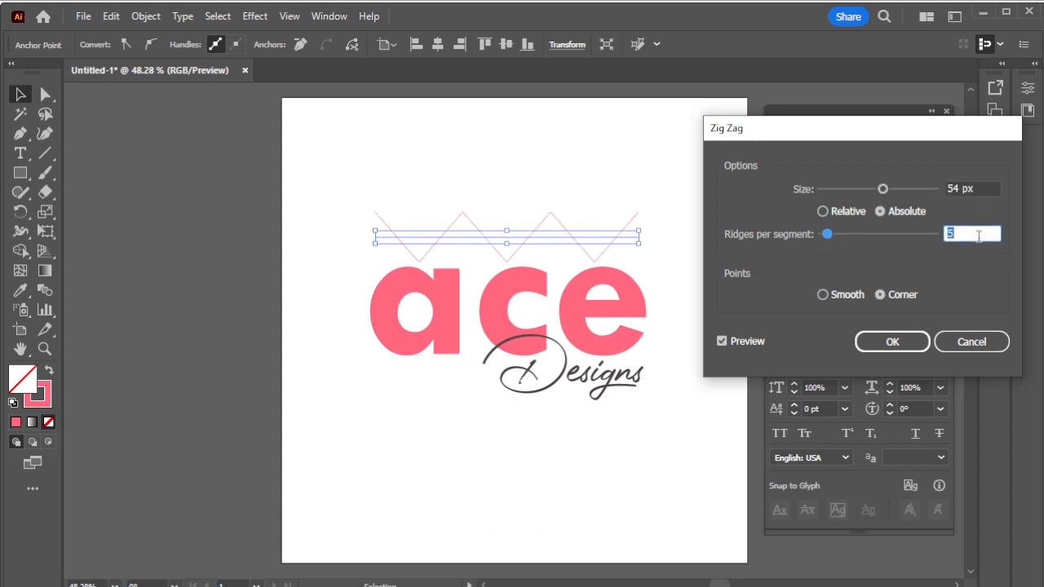
pyautogui.press('Up')
pyautogui.press('Down')
pyautogui.click(881, 344)
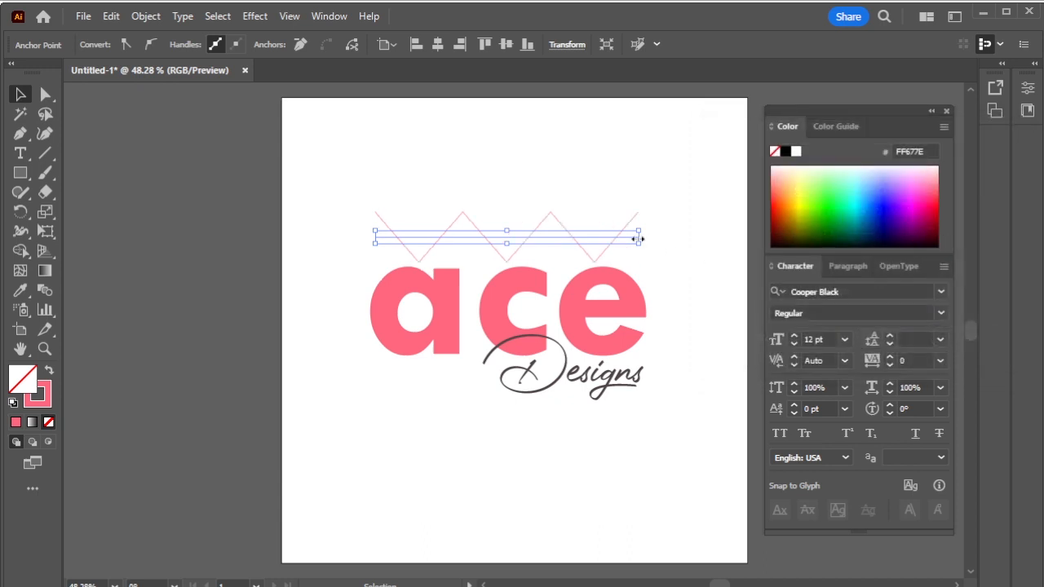
# - Stretch the zigzag line beyond both ends of the word "ace" and expand its appearance into an editable path
pyautogui.moveTo(639, 239); pyautogui.dragTo(659, 230)
pyautogui.moveTo(362, 227); pyautogui.dragTo(373, 234)
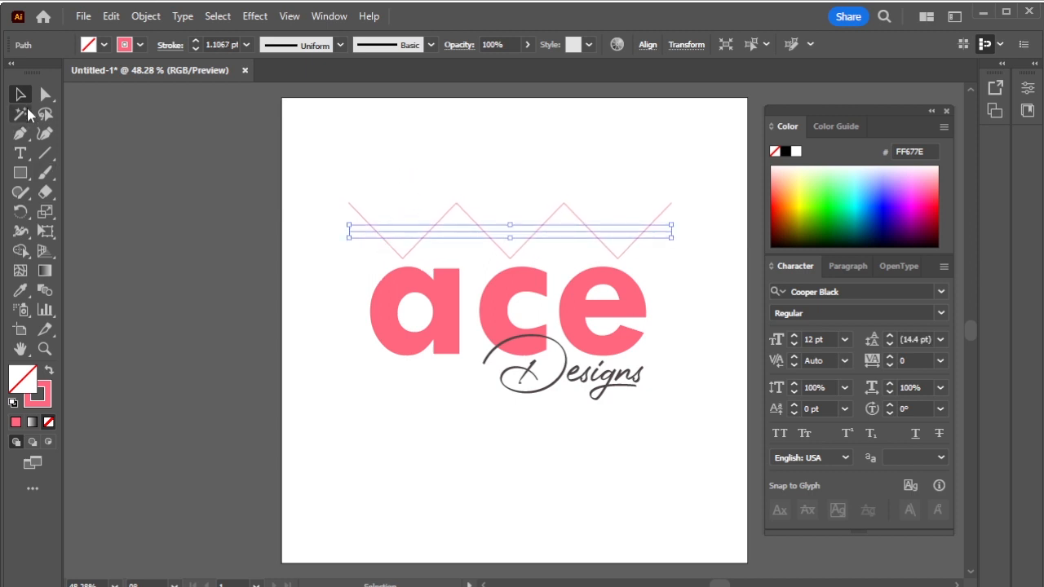
pyautogui.click(155, 17)
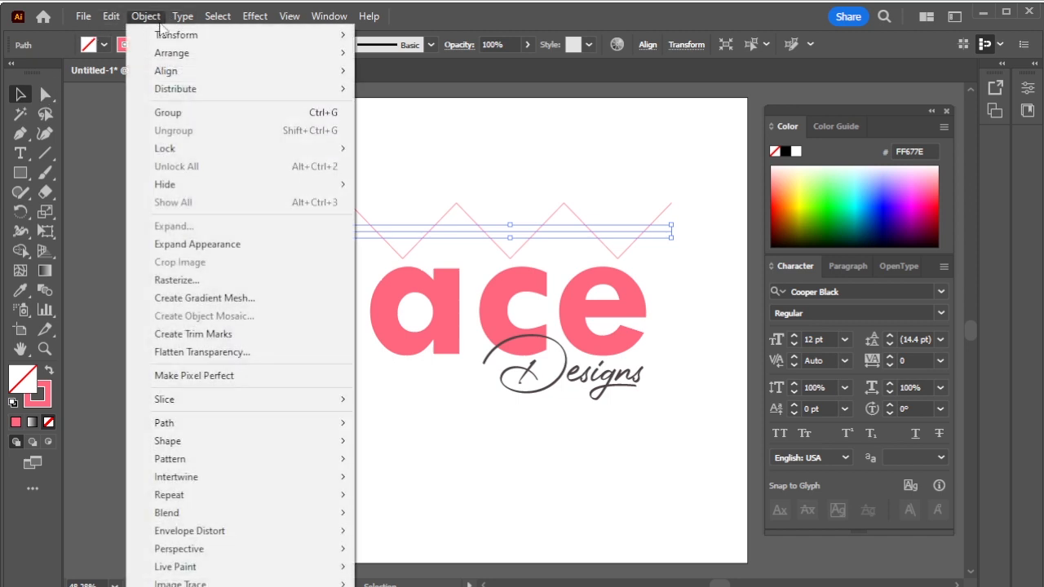
pyautogui.click(279, 243)
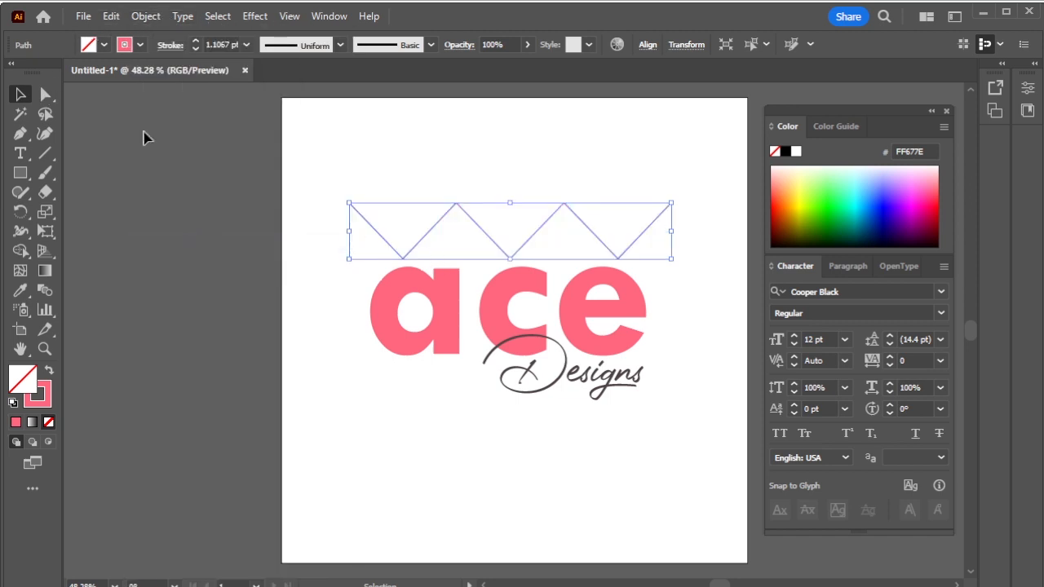
# - Round the two inner upper peaks of the zigzag path to a corner radius of about 74 px
pyautogui.click(45, 95)
pyautogui.moveTo(282, 161); pyautogui.dragTo(715, 223)
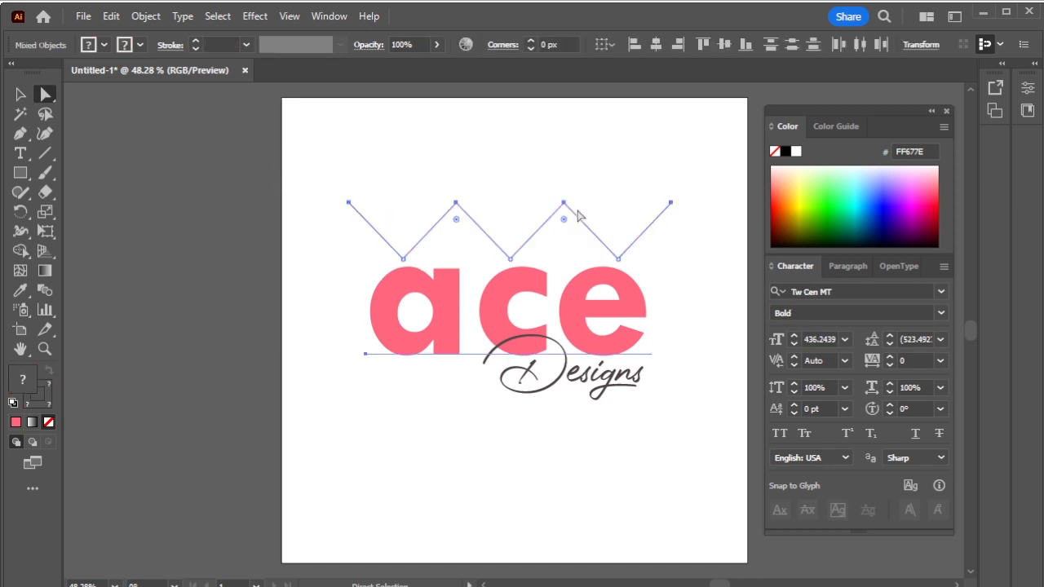
pyautogui.moveTo(558, 220); pyautogui.dragTo(573, 256)
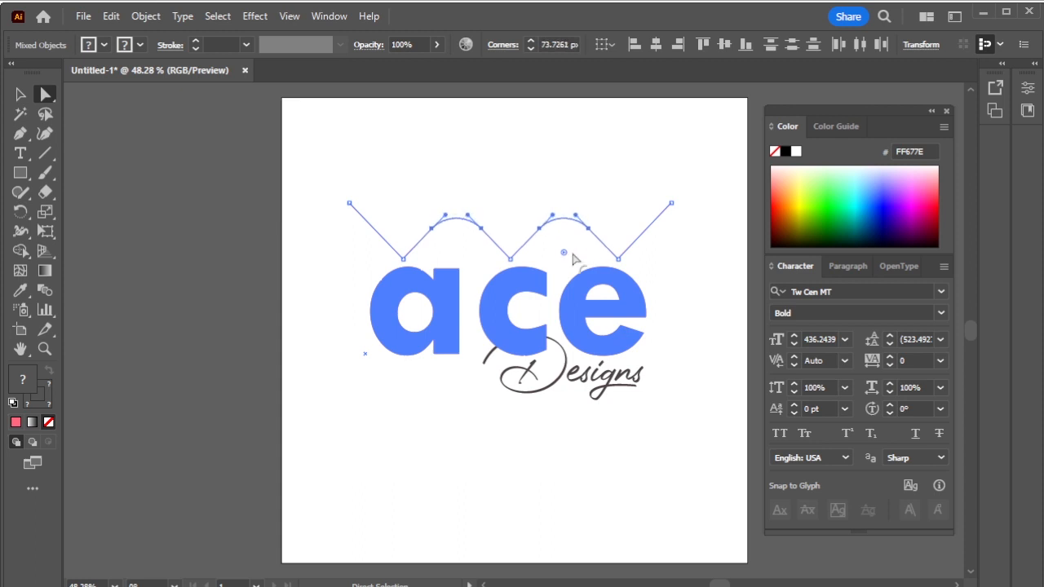
pyautogui.moveTo(572, 259); pyautogui.dragTo(572, 259)
pyautogui.click(686, 255)
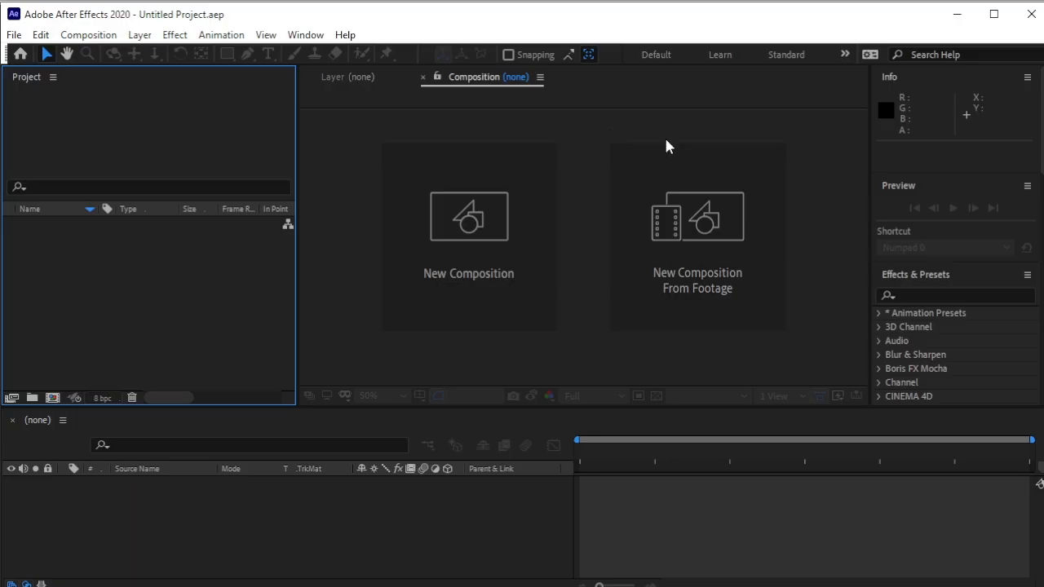
# - Switch to After Effects and create a 1000 x 1000 px composition at 30 fps with a duration of 30 seconds
pyautogui.click(430, 359)
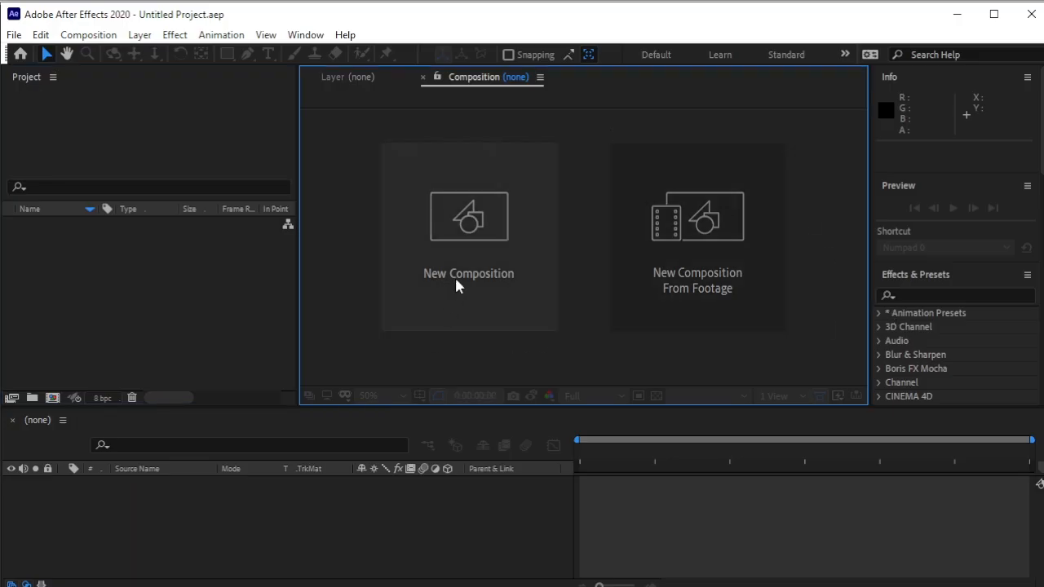
pyautogui.click(505, 228)
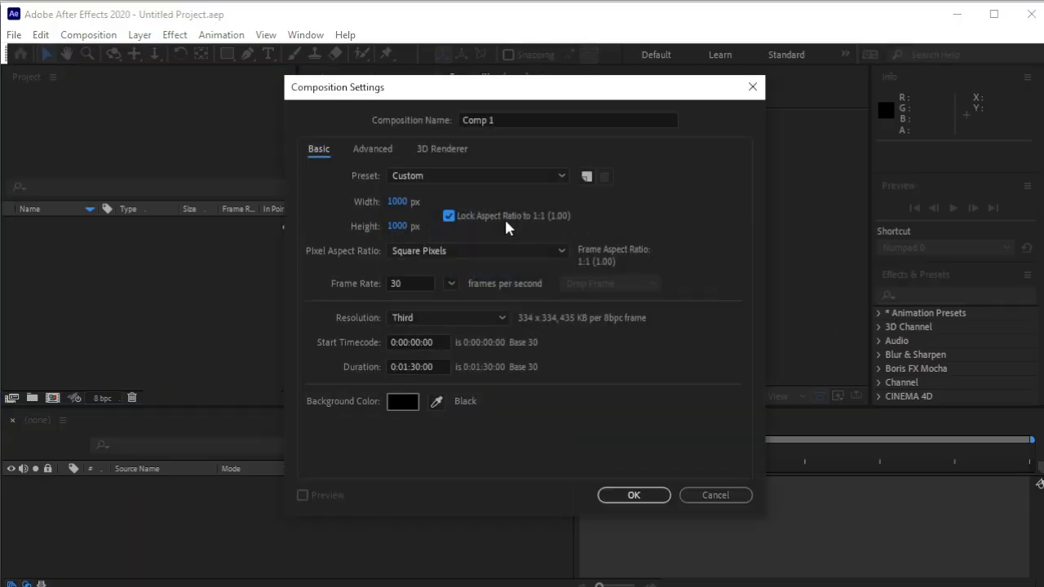
pyautogui.click(626, 497)
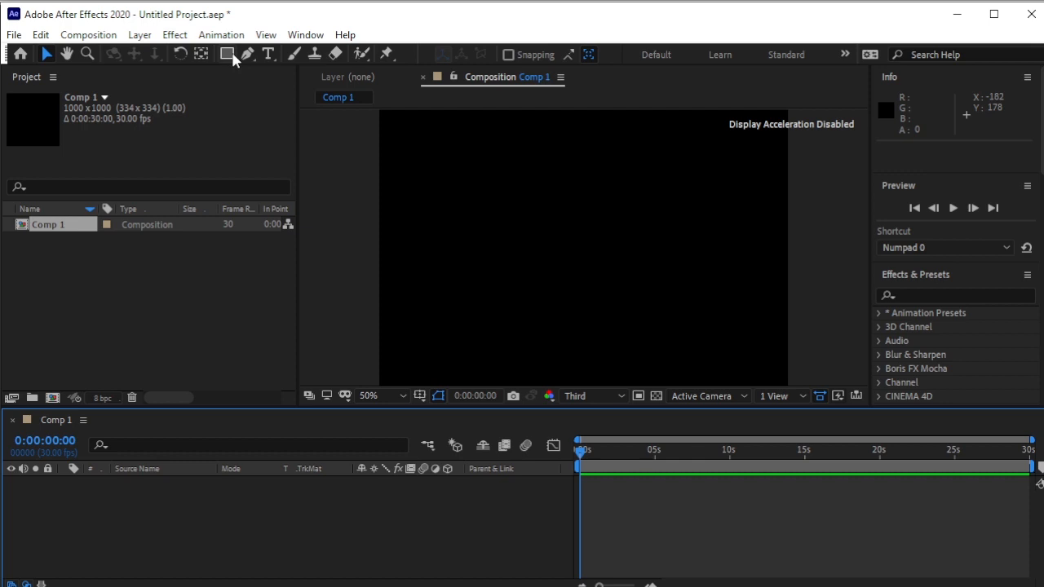
# - Draw a white circle about 40 px wide near the composition's left edge and reveal its layer's Position property
pyautogui.moveTo(229, 55); pyautogui.dragTo(279, 90)
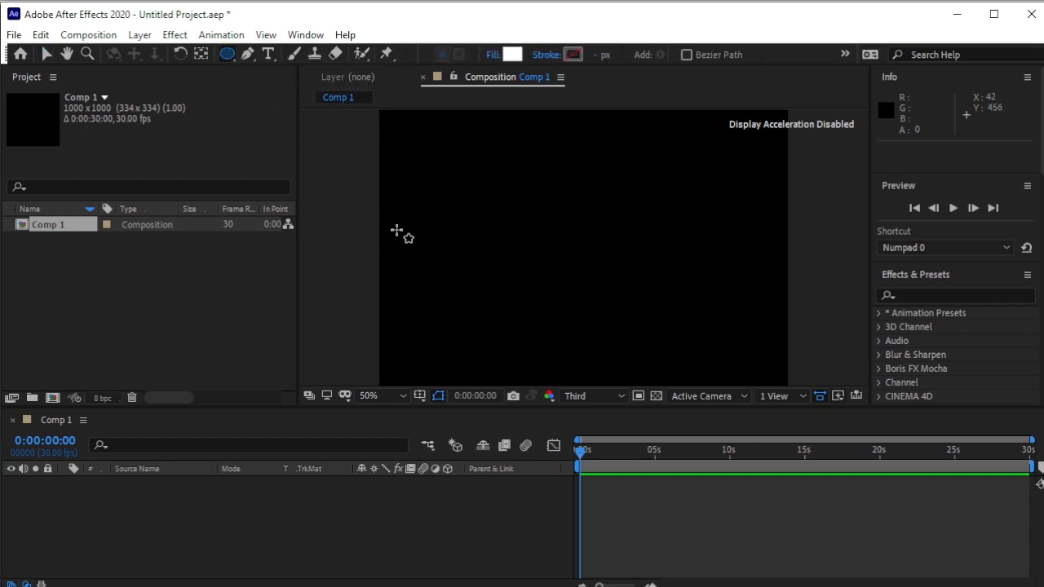
pyautogui.moveTo(396, 217); pyautogui.dragTo(414, 225)
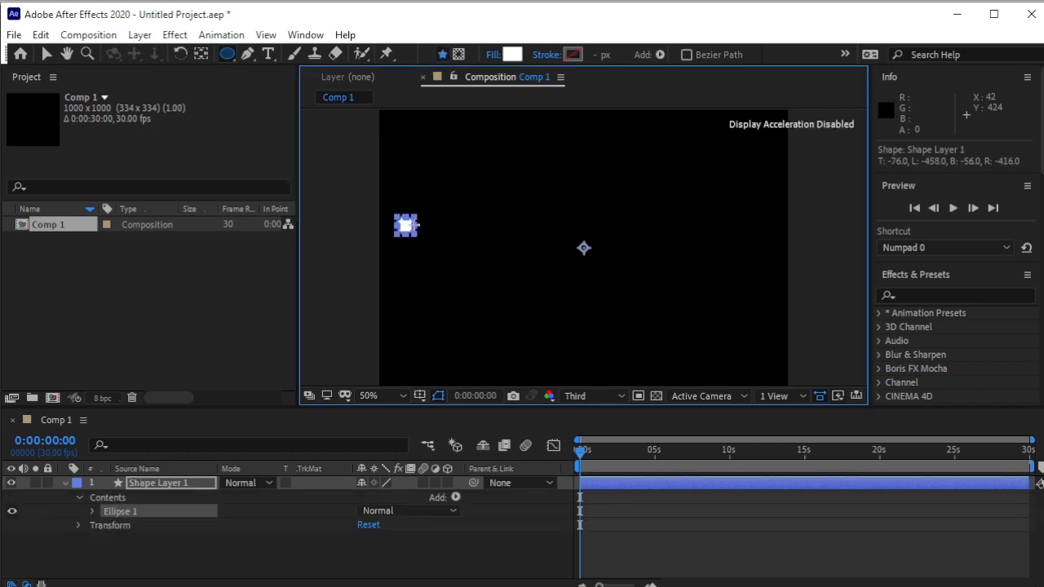
pyautogui.click(159, 483)
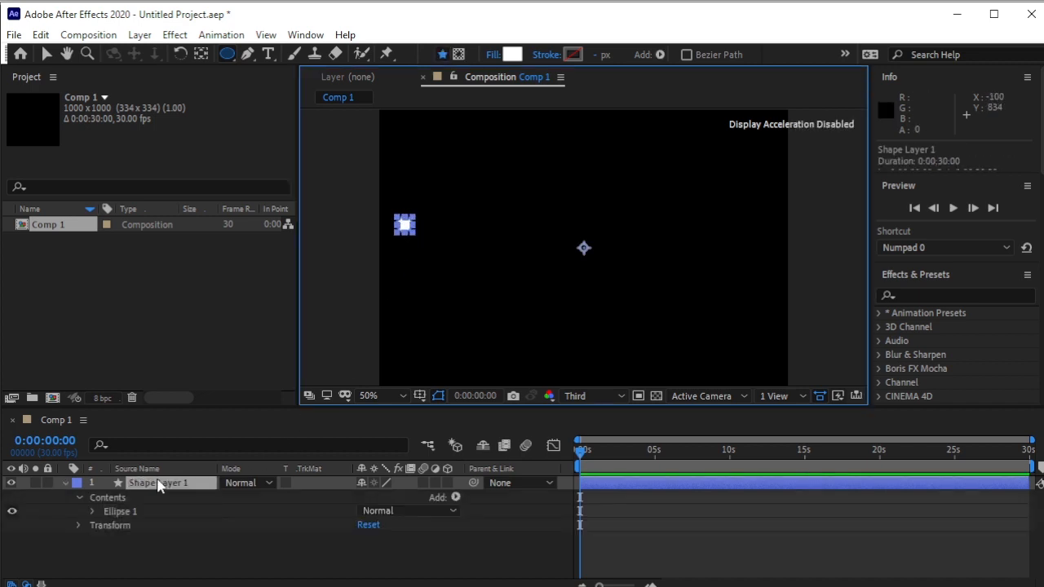
pyautogui.press('p')
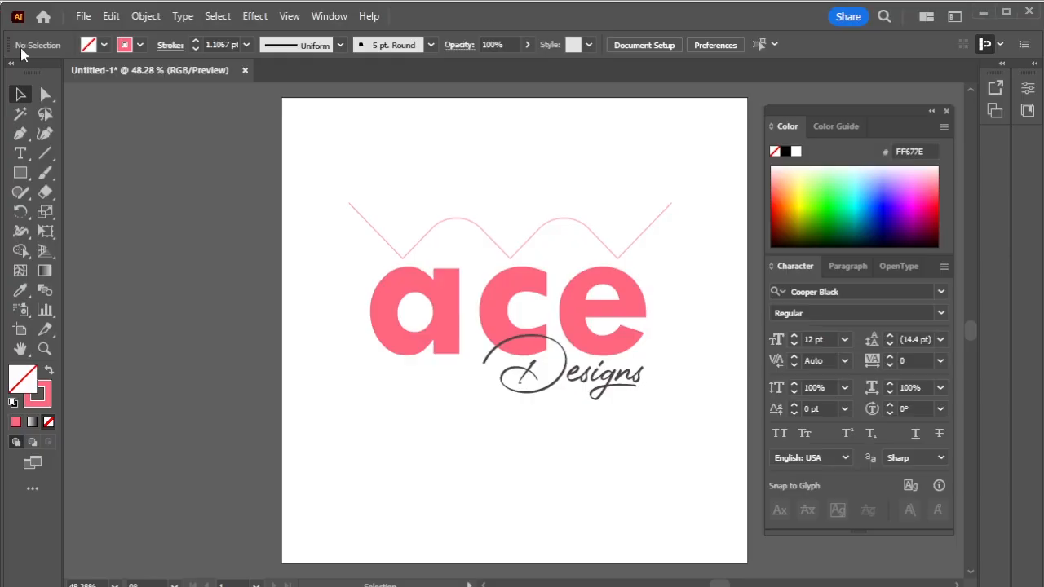
# - Copy the rounded zigzag path from Illustrator and paste it into the circle layer's Position property in After Effects
pyautogui.click(357, 210)
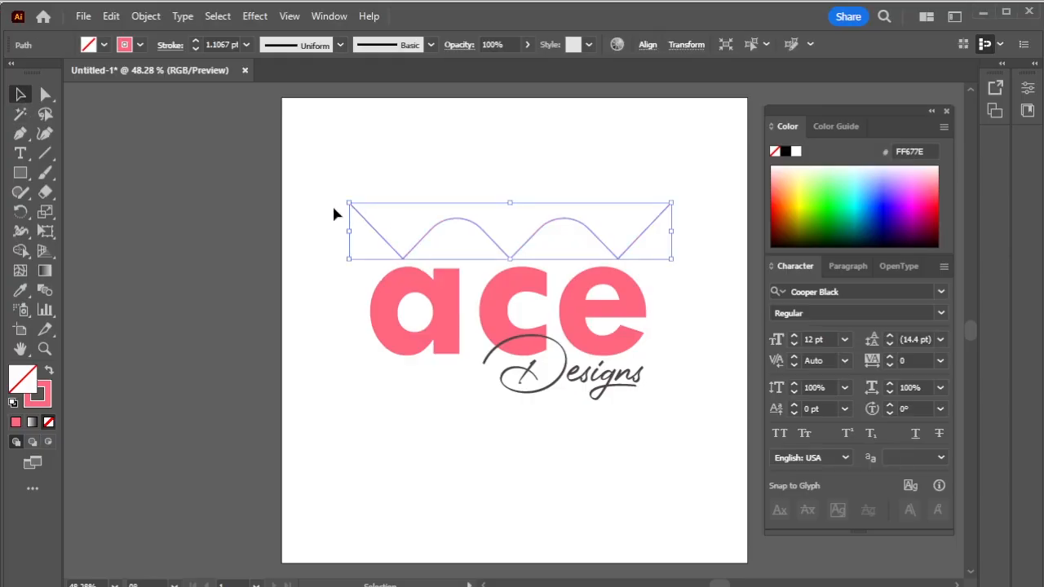
pyautogui.press('a')
pyautogui.press('v')
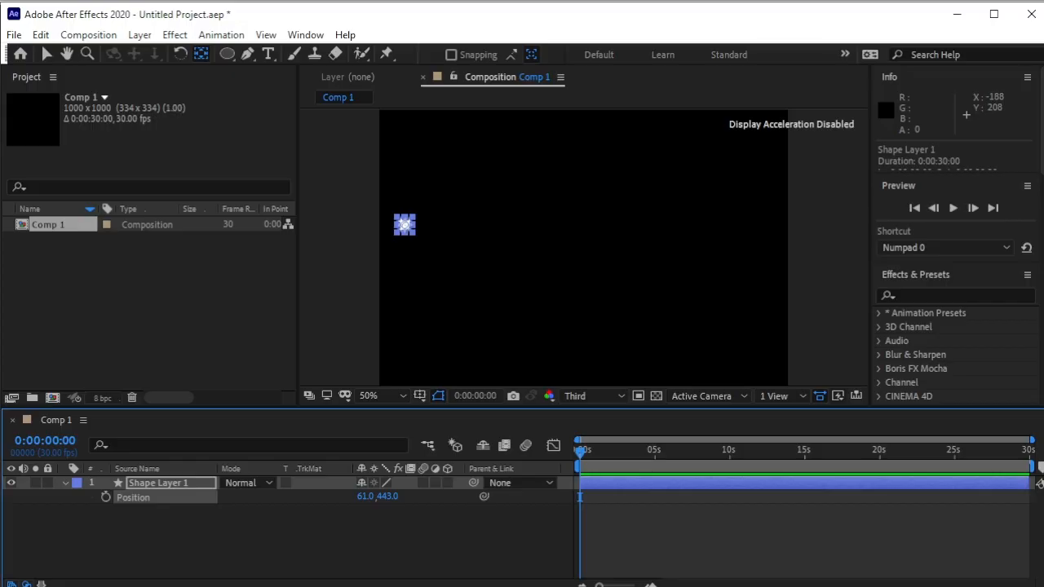
pyautogui.click(198, 524)
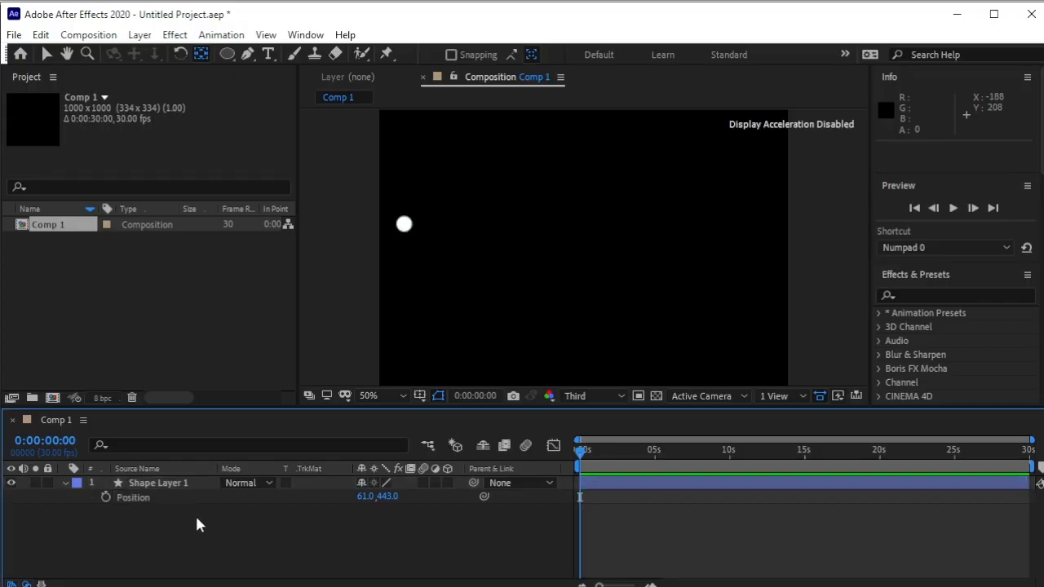
pyautogui.click(179, 506)
pyautogui.hotkey('ctrl', 'v')
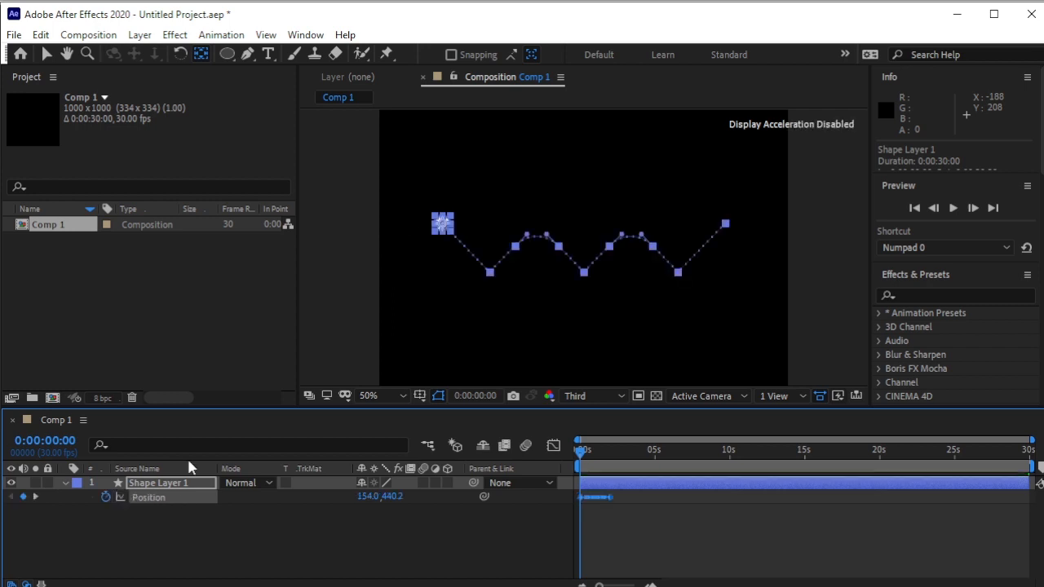
# - Preview the circle's motion along the pasted path and return the current time to 0:00:00:00
pyautogui.press('space')
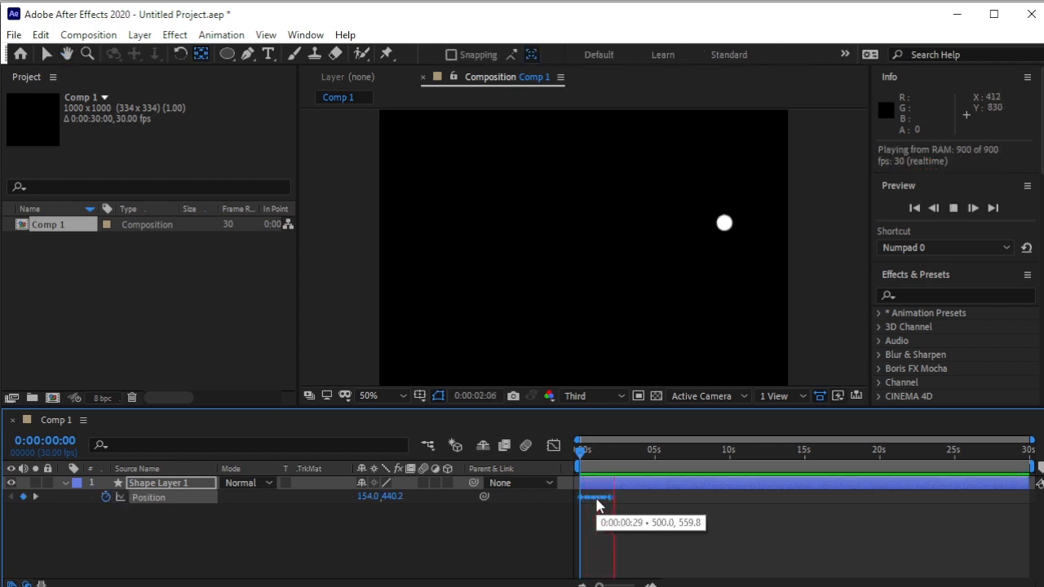
pyautogui.press('space')
pyautogui.moveTo(620, 456); pyautogui.dragTo(503, 464)
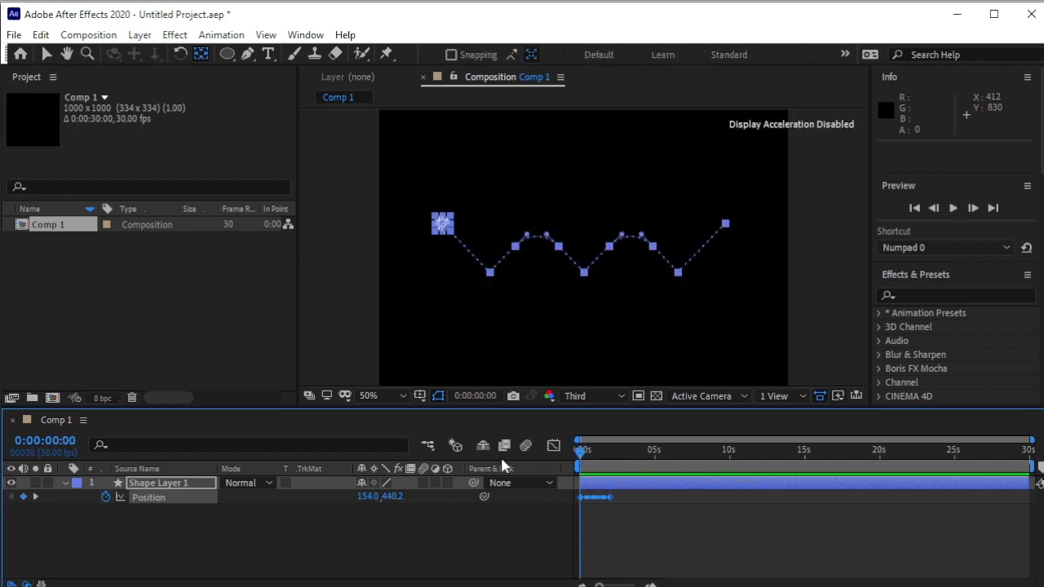
pyautogui.press('space')
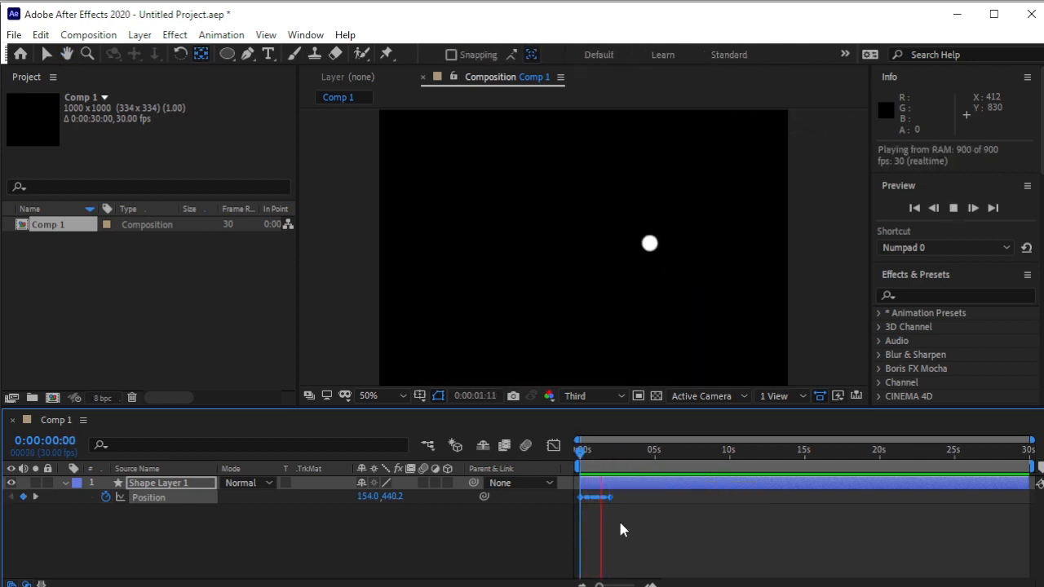
pyautogui.press('space')
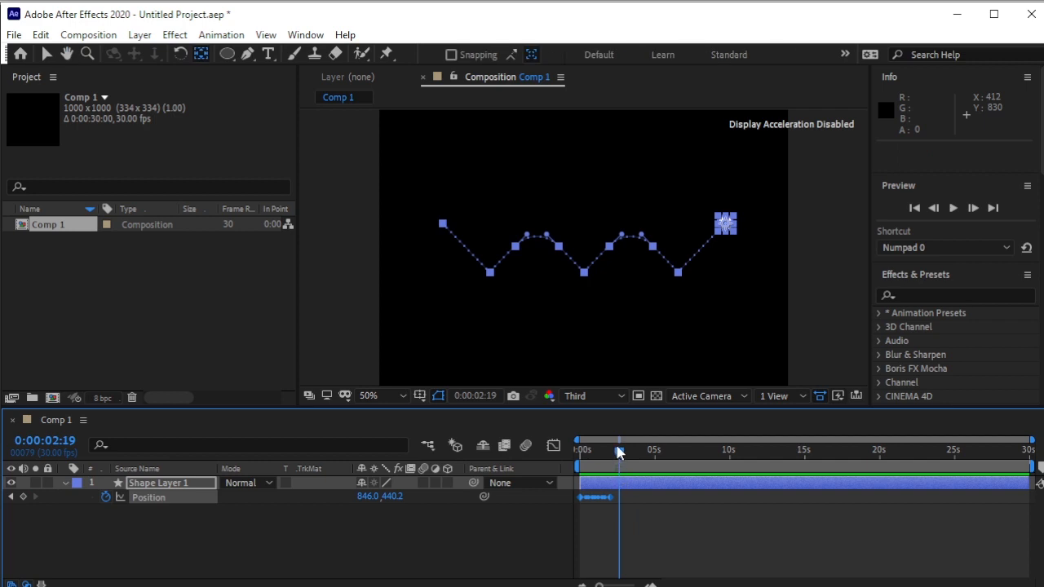
pyautogui.moveTo(620, 453); pyautogui.dragTo(566, 477)
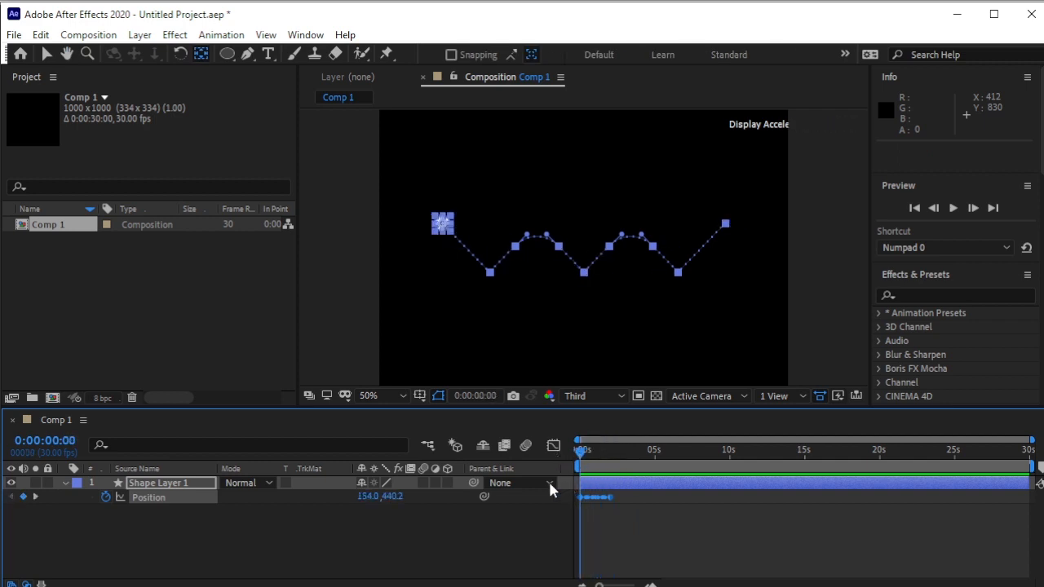
# - Add the text "ace" as a new layer in pink Tw Cen MT Bold at 436.2 px, starting below the circle
pyautogui.click(225, 524)
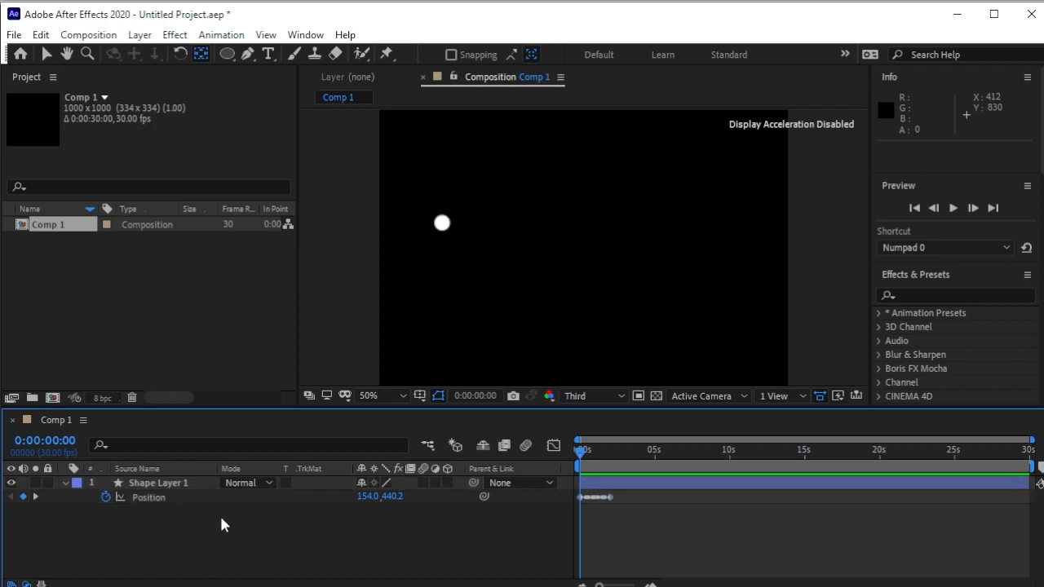
pyautogui.click(269, 55)
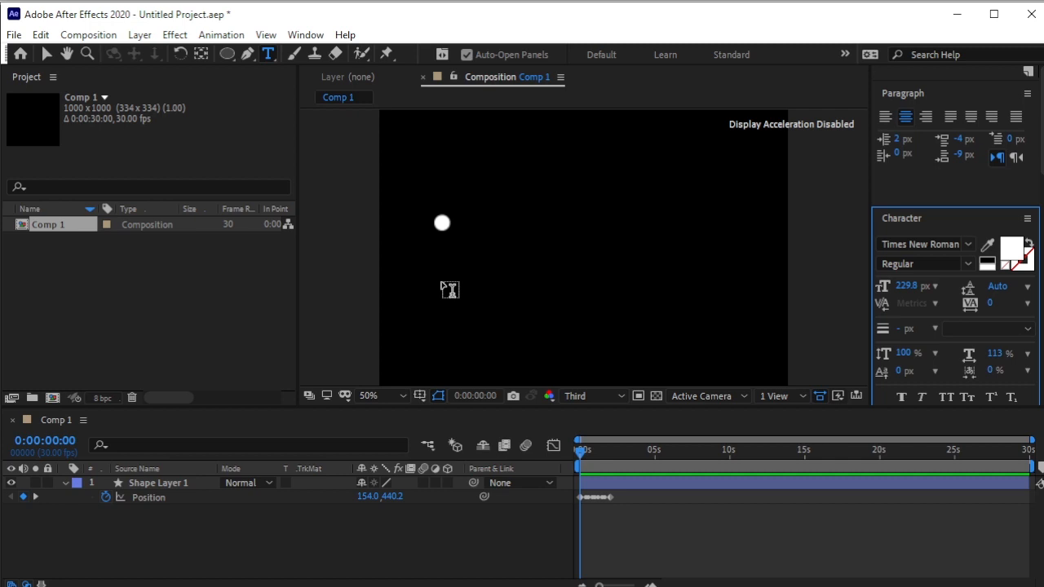
pyautogui.click(441, 279)
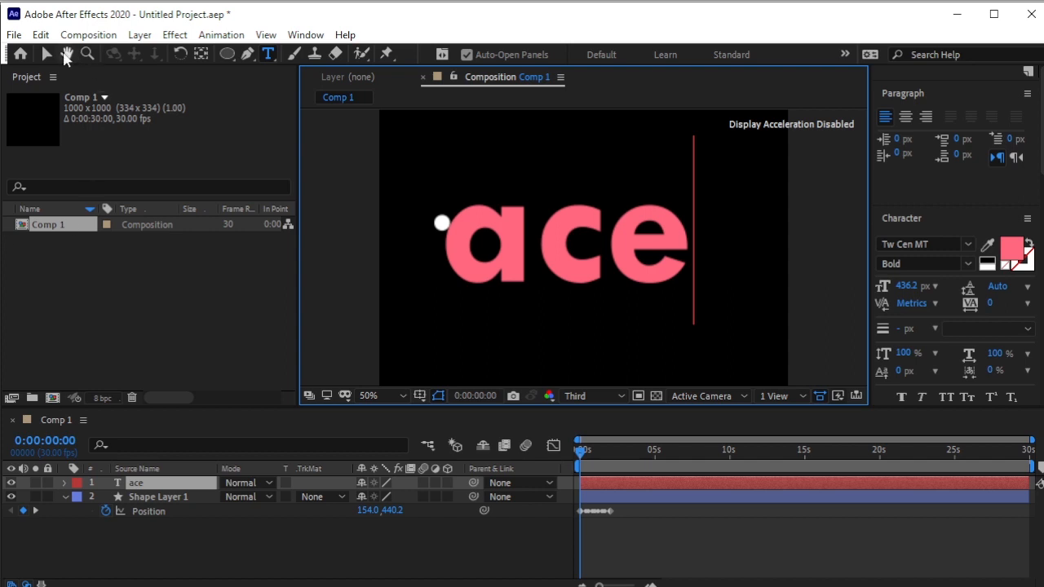
pyautogui.click(48, 53)
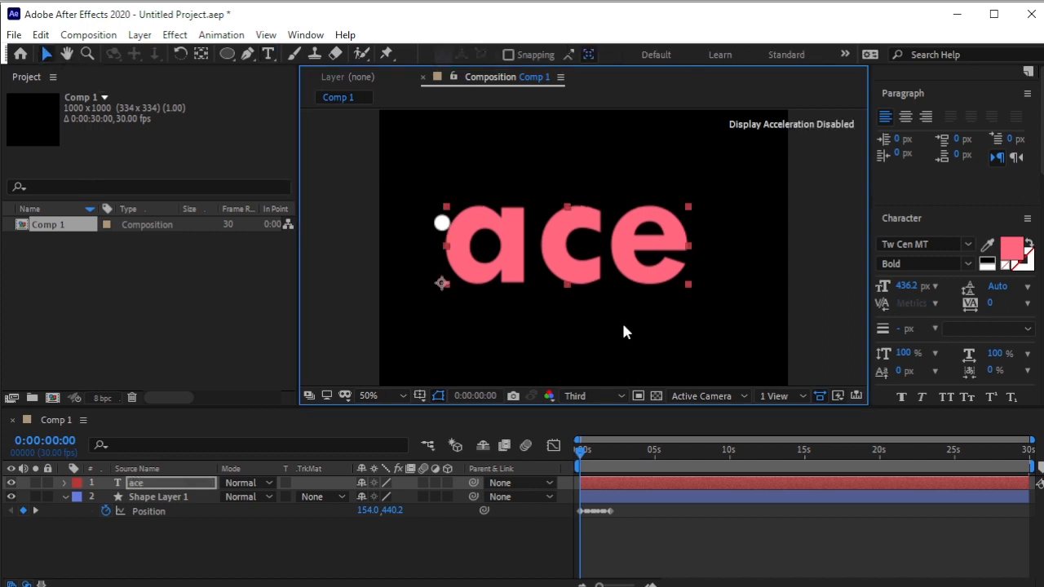
# - Nudge the "ace" text down until it sits clear below the circle, and shift it slightly left
pyautogui.press('Down')
pyautogui.press('Down')
pyautogui.press('Down')
pyautogui.press('Down')
pyautogui.press('Down')
pyautogui.press('Down')
pyautogui.press('Down')
pyautogui.press('Down')
pyautogui.press('Down')
pyautogui.press('Down')
pyautogui.press('Down')
pyautogui.press('Down')
pyautogui.press('Down')
pyautogui.press('Down')
pyautogui.press('Down')
pyautogui.press('Down')
pyautogui.press('Down')
pyautogui.press('Down')
pyautogui.press('Down')
pyautogui.press('Down')
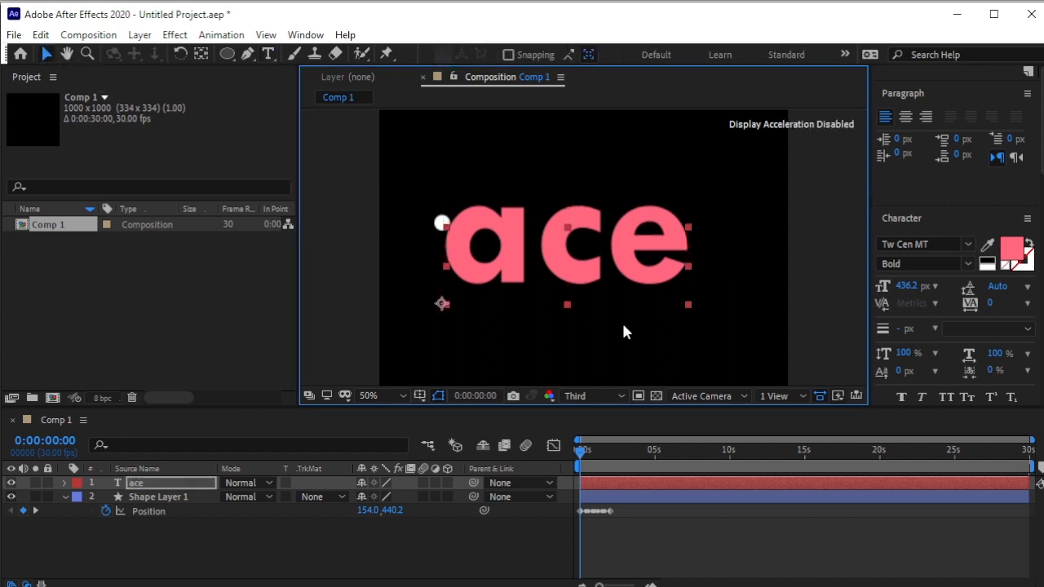
pyautogui.press('Down')
pyautogui.press('Down')
pyautogui.press('Down')
pyautogui.press('Down')
pyautogui.press('Down')
pyautogui.press('Down')
pyautogui.press('Down')
pyautogui.press('Down')
pyautogui.press('Down')
pyautogui.press('Down')
pyautogui.press('Down')
pyautogui.press('Down')
pyautogui.press('Down')
pyautogui.press('Down')
pyautogui.press('Down')
pyautogui.press('Down')
pyautogui.press('Down')
pyautogui.press('Down')
pyautogui.press('Down')
pyautogui.press('Down')
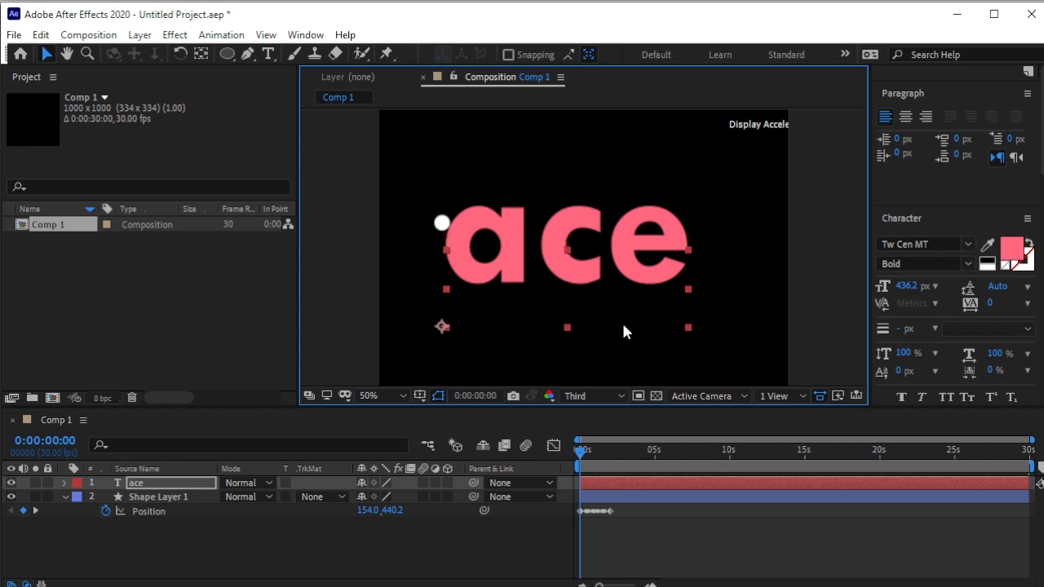
pyautogui.press('Left')
pyautogui.press('Left')
pyautogui.press('Left')
pyautogui.press('Left')
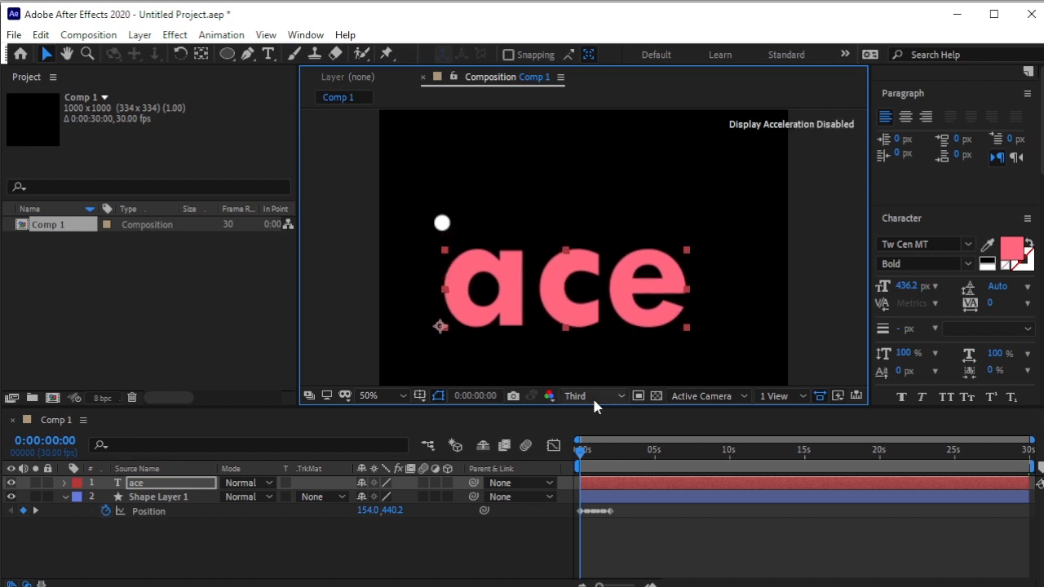
# - Reposition the "ace" text so the top of the "a" meets the ball at its first bounce, 0:00:00:11
pyautogui.press('=')
pyautogui.press('=')
pyautogui.press('=')
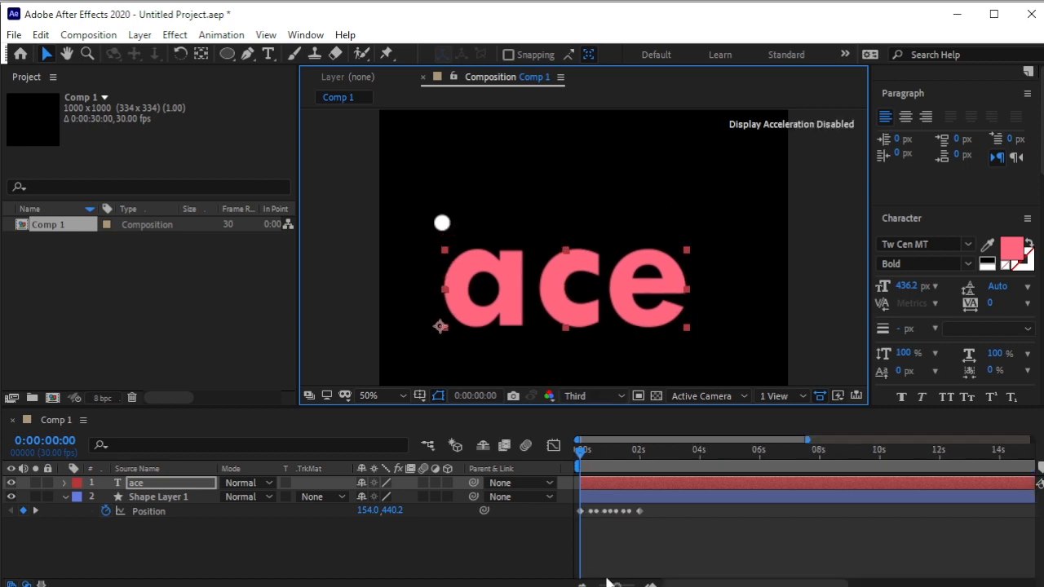
pyautogui.moveTo(587, 457); pyautogui.dragTo(616, 455)
pyautogui.moveTo(557, 287); pyautogui.dragTo(565, 316)
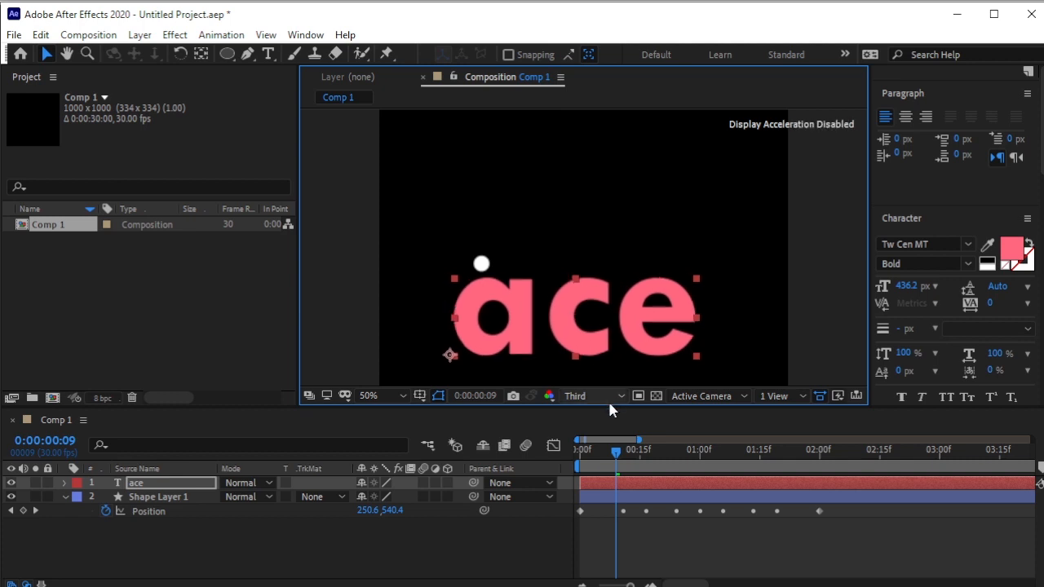
pyautogui.moveTo(616, 452)
pyautogui.mouseDown()
pyautogui.moveTo(630, 457)
pyautogui.moveTo(624, 464)
pyautogui.mouseUp()
pyautogui.moveTo(605, 358); pyautogui.dragTo(608, 365)
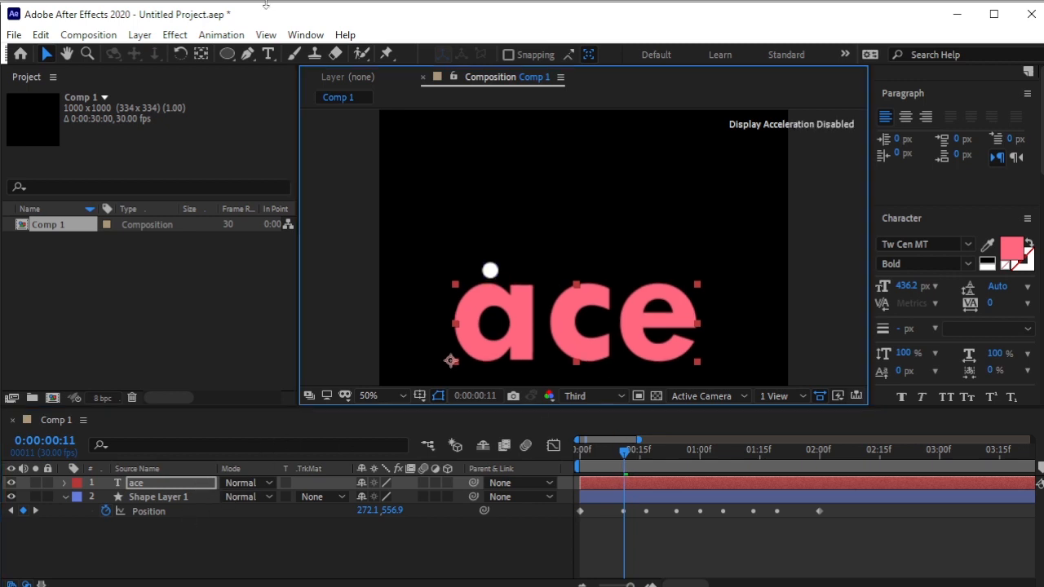
# - Delete the letters "ce" from the text layer so only "a" remains
pyautogui.click(267, 54)
pyautogui.click(558, 328)
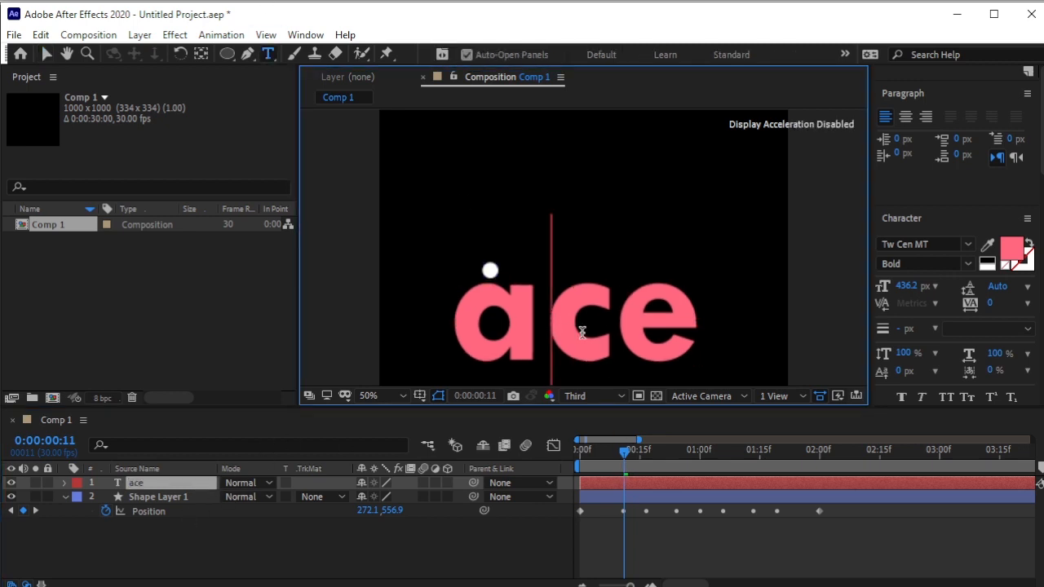
pyautogui.moveTo(583, 332); pyautogui.dragTo(670, 341)
pyautogui.press('BackSpace')
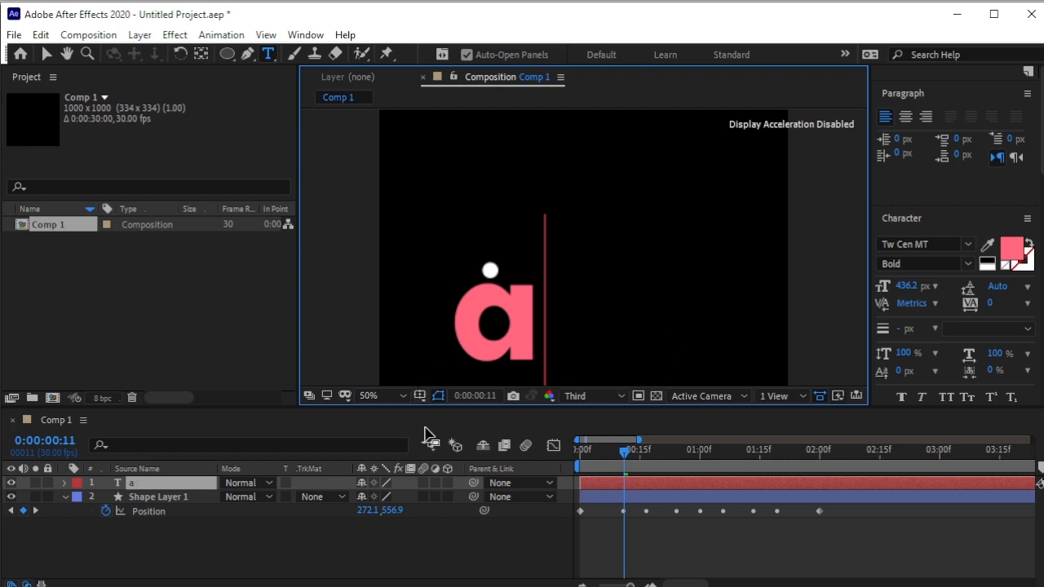
# - Keyframe the "a" layer's Opacity at 100% on 0:00:00:11 and at 0% on 0:00:00:09
pyautogui.moveTo(623, 453); pyautogui.dragTo(623, 505)
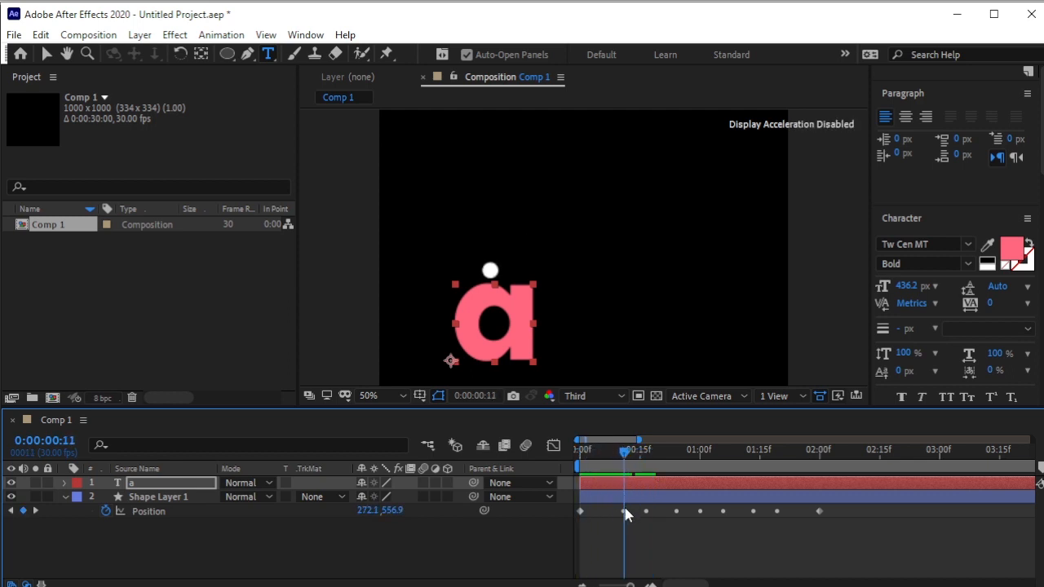
pyautogui.click(153, 483)
pyautogui.press('t')
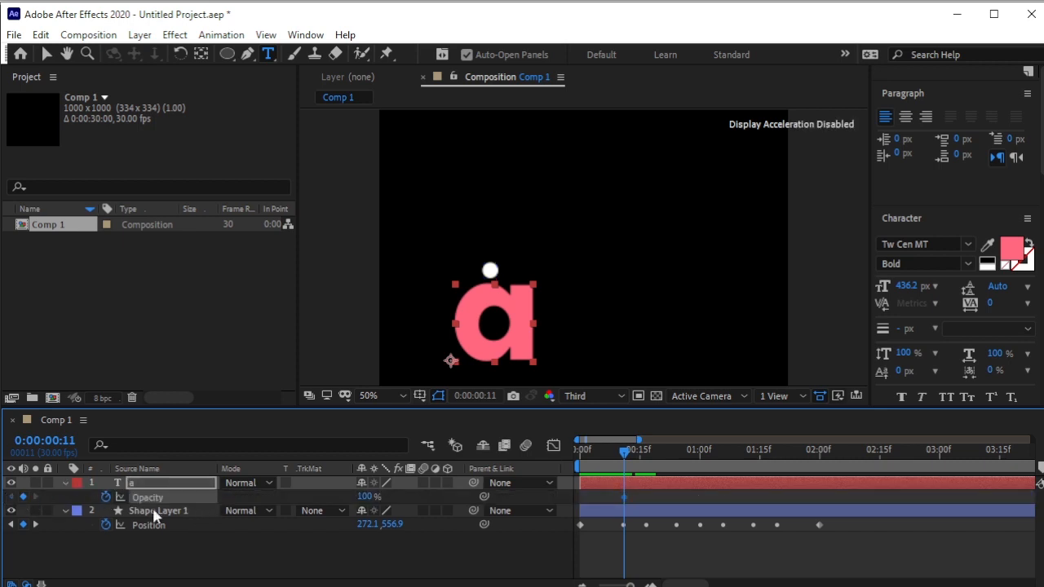
pyautogui.click(617, 450)
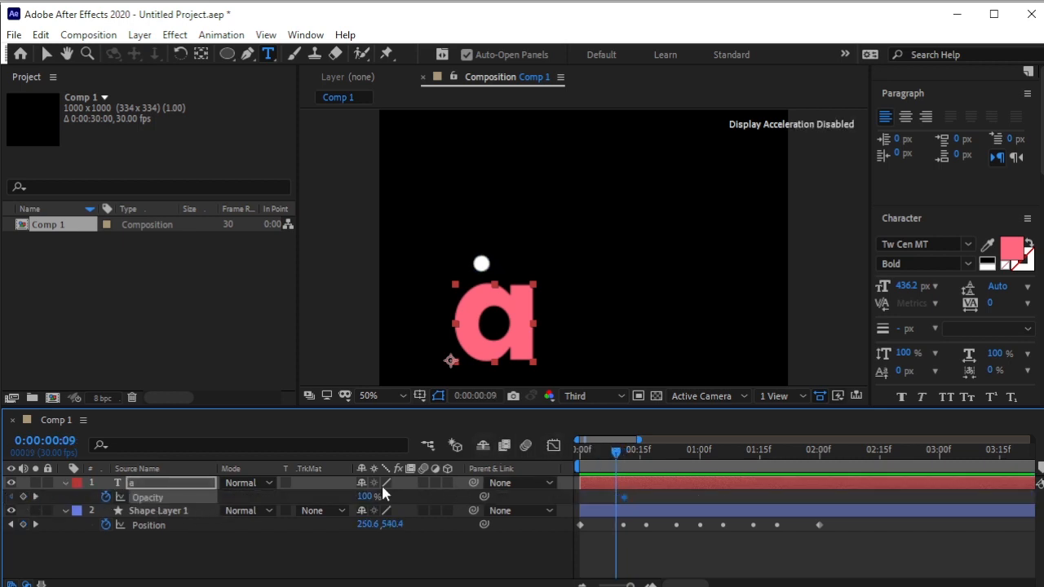
pyautogui.moveTo(383, 493); pyautogui.dragTo(355, 499)
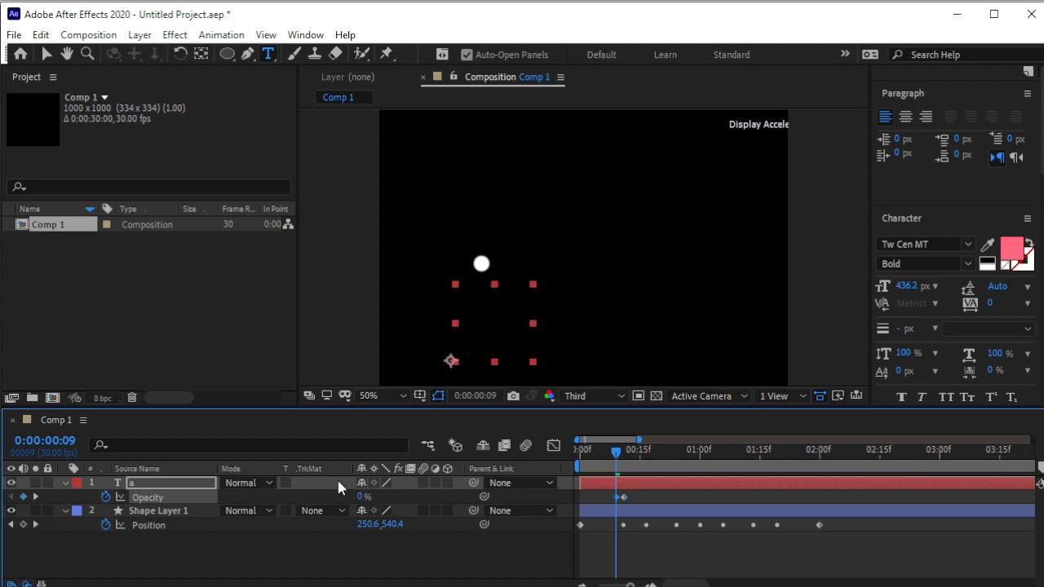
# - Preview the animation from the start to check the "a" appearing when the ball lands
pyautogui.moveTo(621, 451); pyautogui.dragTo(546, 452)
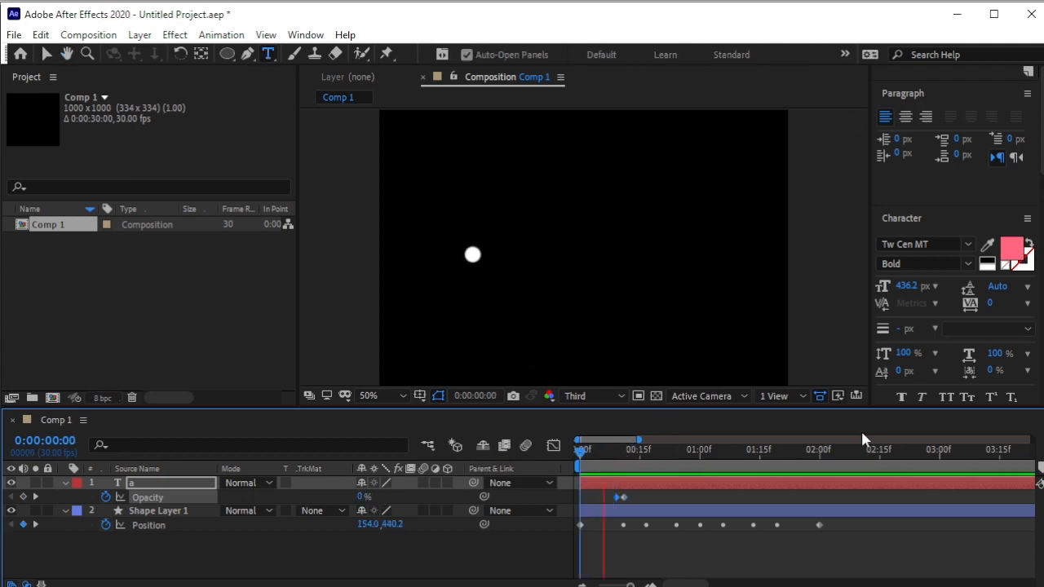
pyautogui.press('space')
pyautogui.moveTo(704, 452); pyautogui.dragTo(513, 462)
pyautogui.press('space')
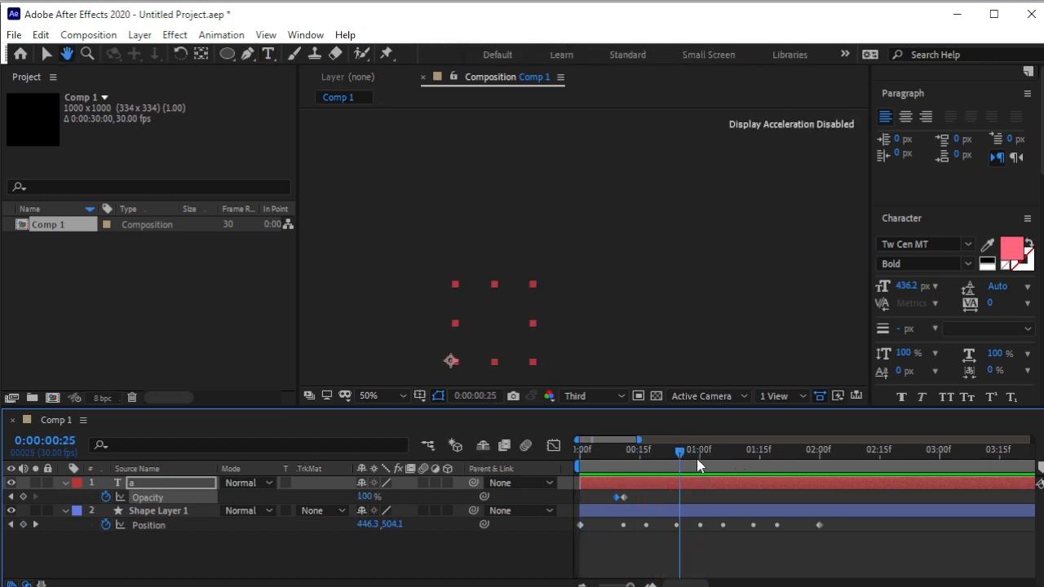
pyautogui.press('space')
# - Move the "a" layer's 0% Opacity keyframe to 0:00:00:10, one frame before the 100% keyframe
pyautogui.moveTo(681, 451); pyautogui.dragTo(619, 483)
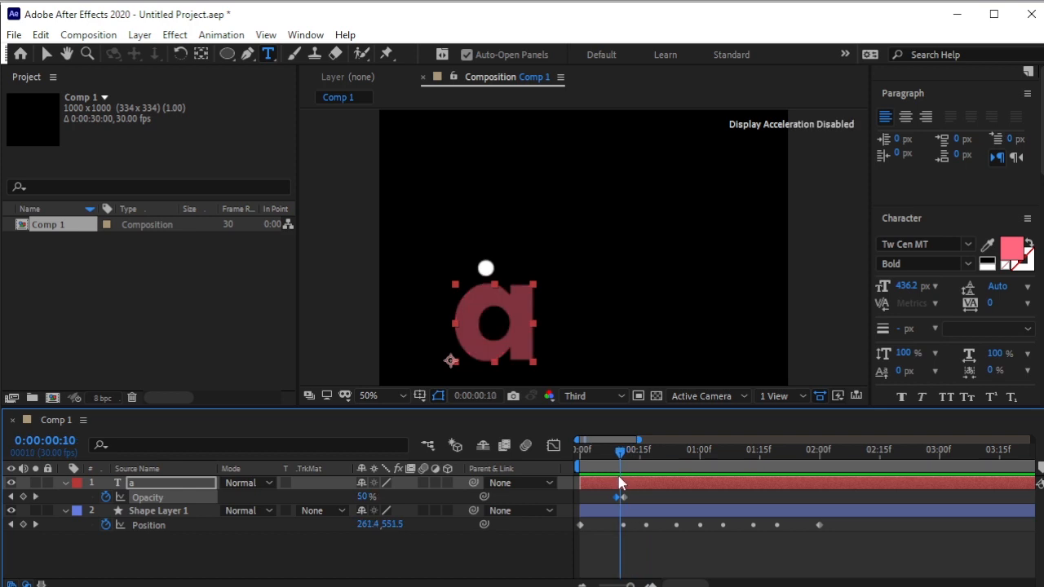
pyautogui.scroll(3, 624, 503)
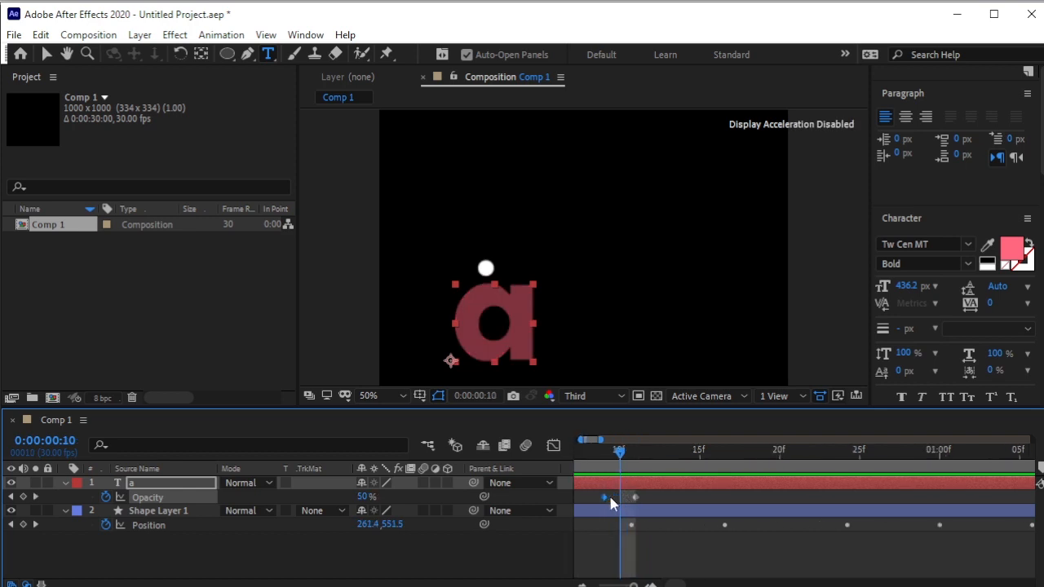
pyautogui.moveTo(610, 496); pyautogui.dragTo(626, 497)
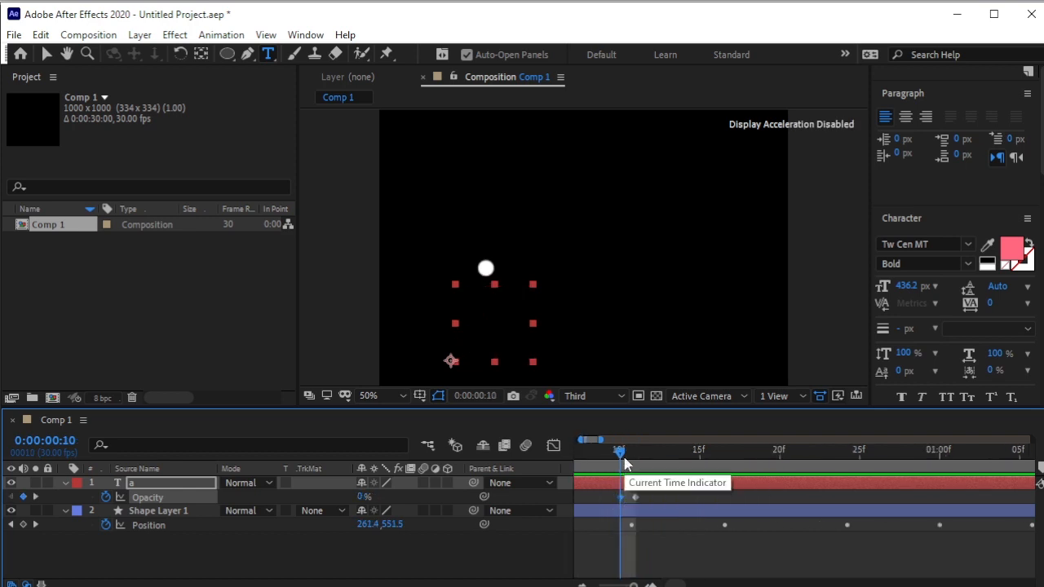
pyautogui.scroll(-3, 625, 463)
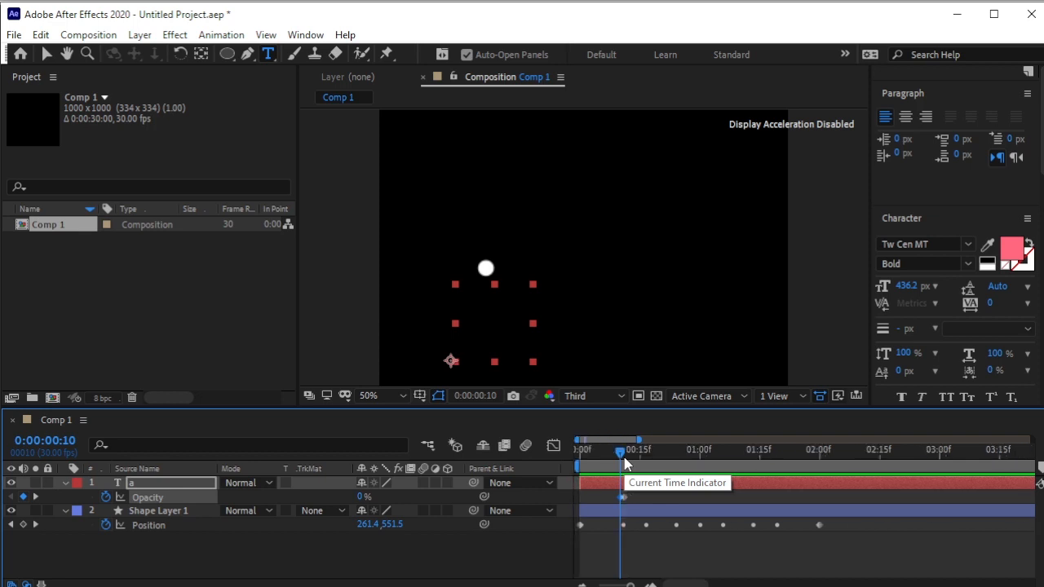
# - Collapse the "a" layer's properties and duplicate the layer
pyautogui.click(66, 483)
pyautogui.click(157, 485)
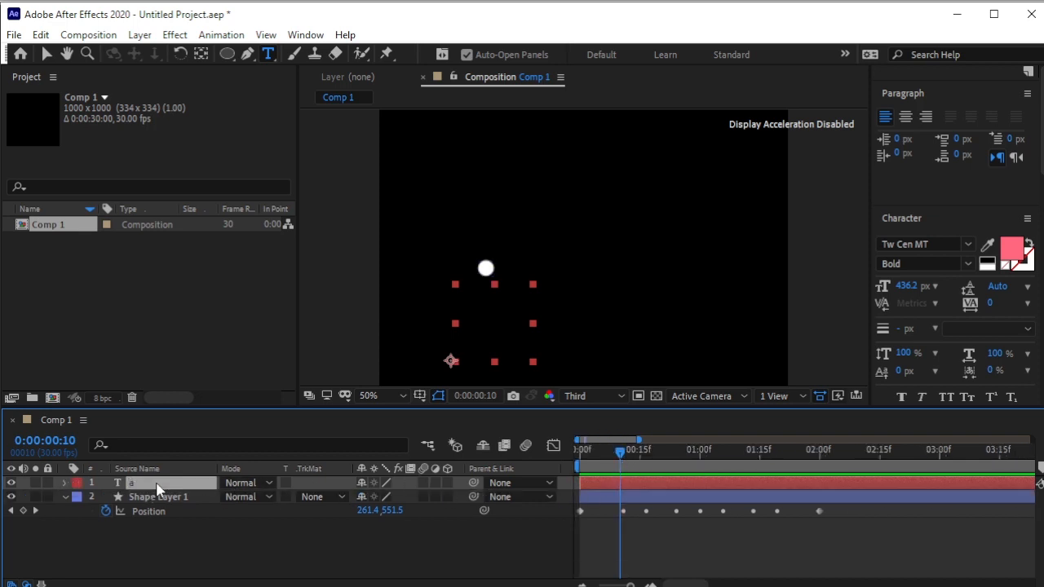
pyautogui.hotkey('ctrl', 'd')
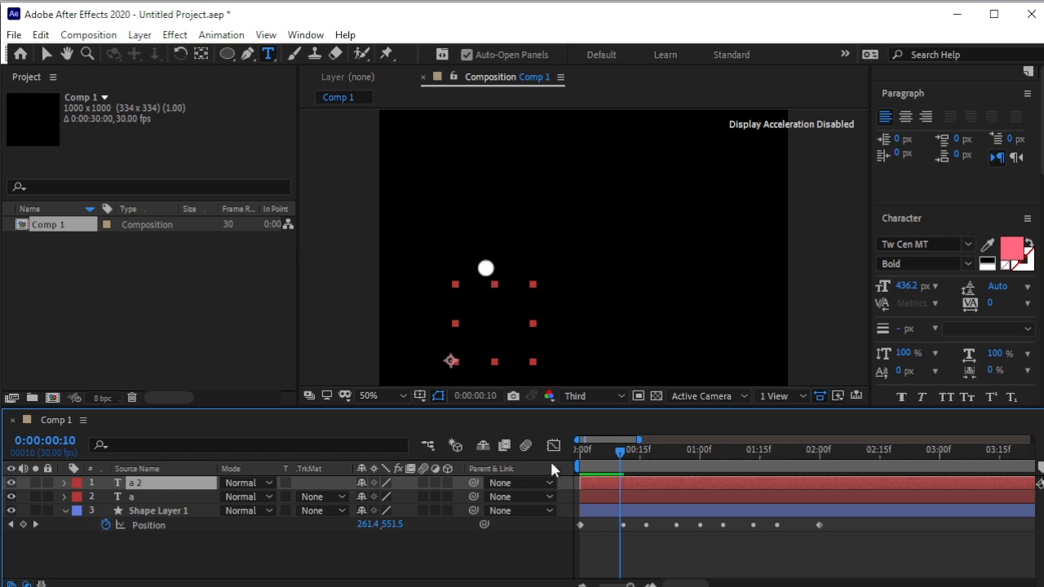
# - Nudge the duplicated "a" right, just past the original, until it sits beneath the ball at 0:00:01:00
pyautogui.moveTo(621, 453); pyautogui.dragTo(639, 463)
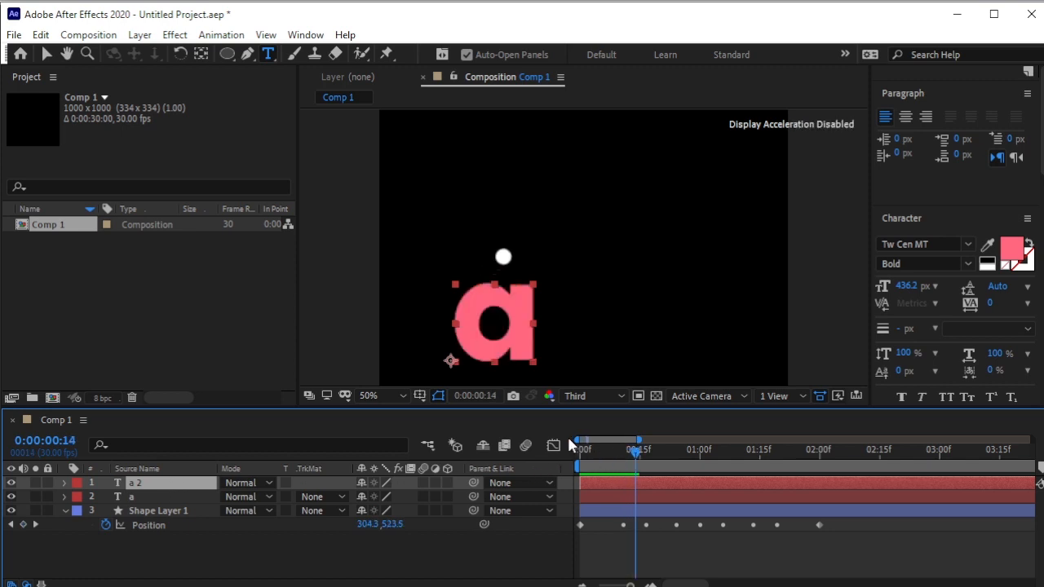
pyautogui.press('Right')
pyautogui.press('Right')
pyautogui.press('Right')
pyautogui.press('Right')
pyautogui.press('Right')
pyautogui.press('Right')
pyautogui.press('Right')
pyautogui.press('Right')
pyautogui.press('Right')
pyautogui.press('Right')
pyautogui.press('Right')
pyautogui.press('Right')
pyautogui.press('Right')
pyautogui.press('Right')
pyautogui.press('Right')
pyautogui.press('Right')
pyautogui.press('Right')
pyautogui.press('Right')
pyautogui.press('Right')
pyautogui.press('Right')
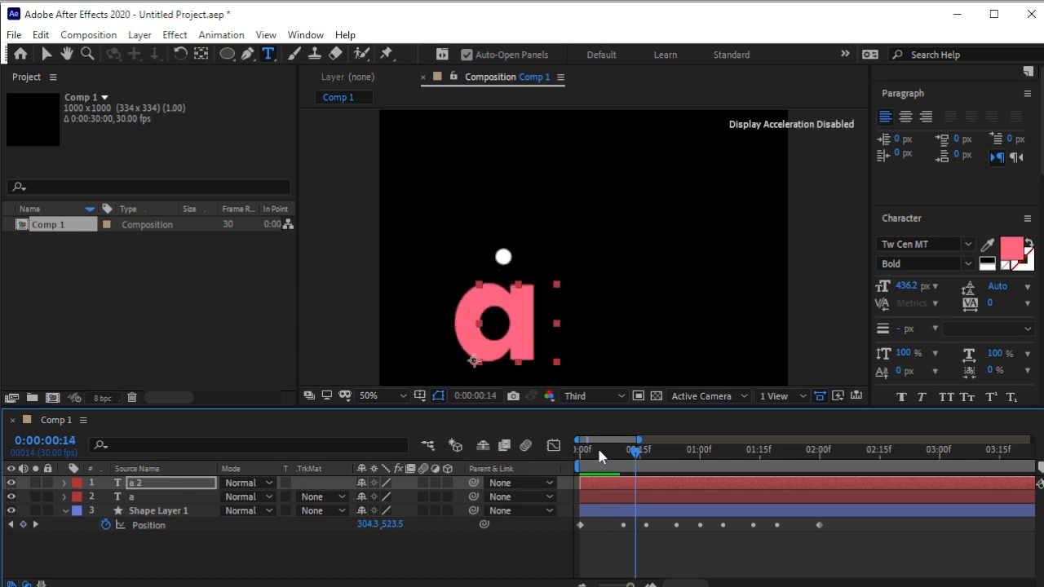
pyautogui.press('Right')
pyautogui.press('Right')
pyautogui.press('Right')
pyautogui.press('Right')
pyautogui.press('Right')
pyautogui.press('Right')
pyautogui.press('Right')
pyautogui.press('Right')
pyautogui.press('Right')
pyautogui.press('Right')
pyautogui.press('Right')
pyautogui.press('Right')
pyautogui.press('Right')
pyautogui.press('Right')
pyautogui.press('Right')
pyautogui.press('Right')
pyautogui.press('Right')
pyautogui.press('Right')
pyautogui.press('Right')
pyautogui.press('Right')
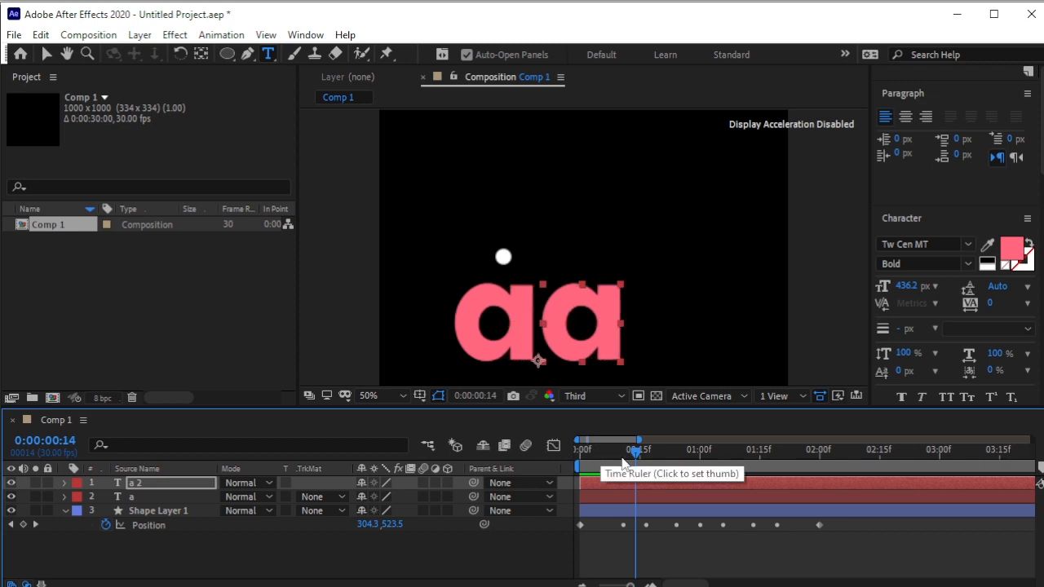
pyautogui.moveTo(637, 450); pyautogui.dragTo(702, 482)
pyautogui.press('Right')
pyautogui.press('Right')
pyautogui.press('Right')
pyautogui.press('Right')
pyautogui.press('Right')
pyautogui.press('Right')
pyautogui.press('Right')
pyautogui.press('Right')
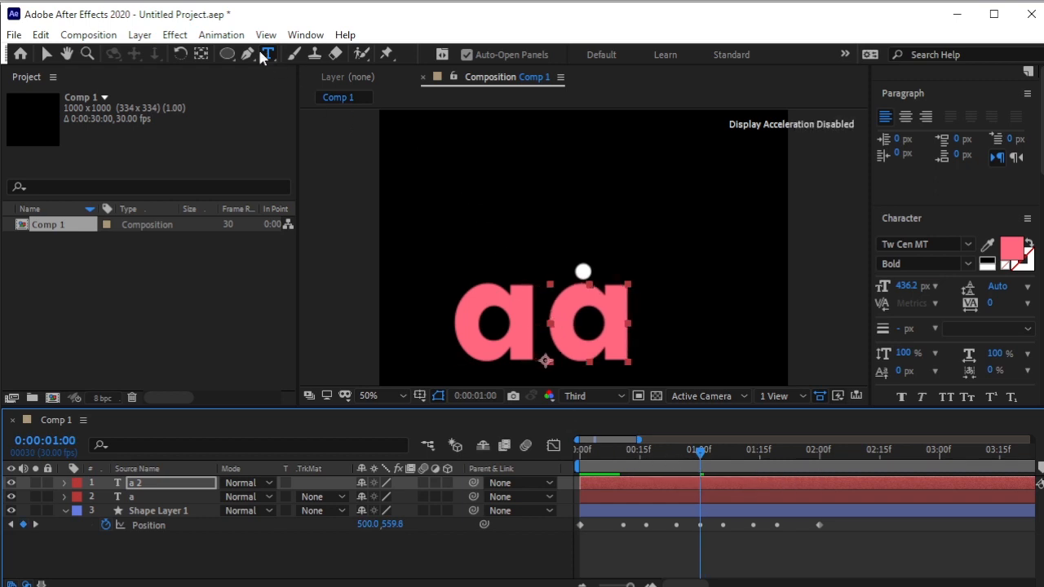
# - Replace the duplicated layer's text with "c" and finish editing the text
pyautogui.moveTo(565, 347); pyautogui.dragTo(617, 345)
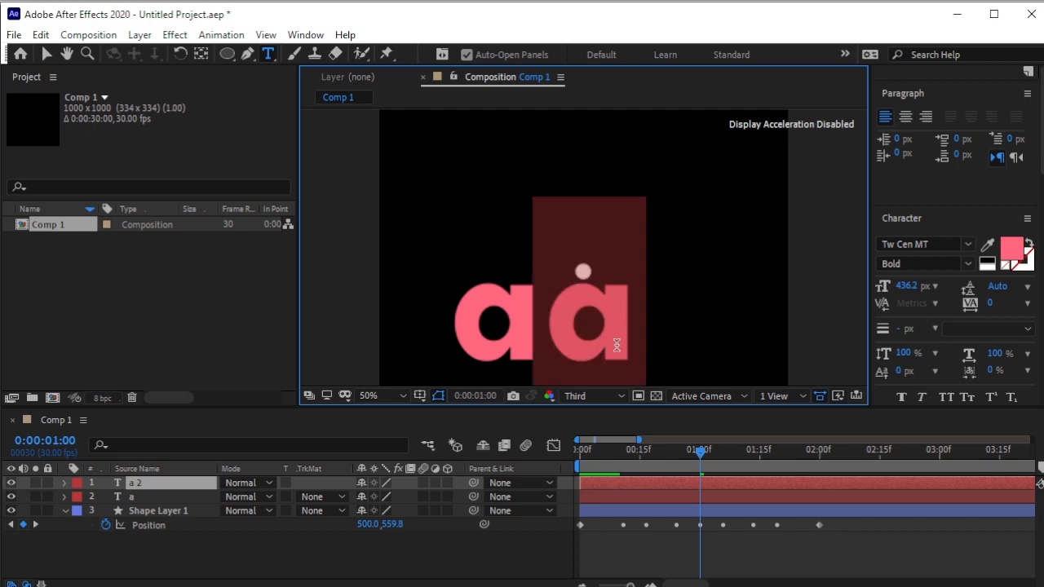
pyautogui.write('c')
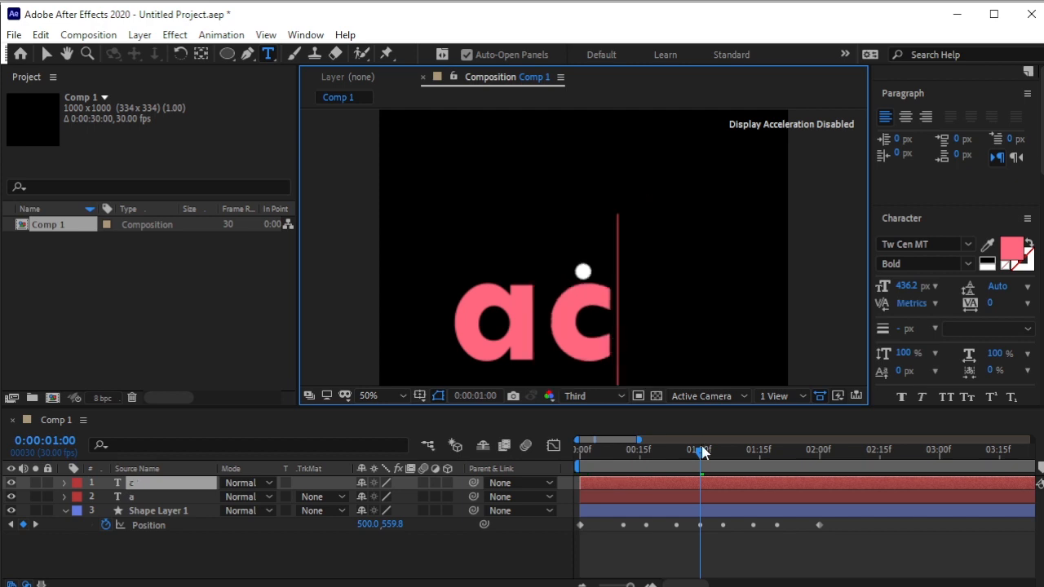
pyautogui.click(645, 481)
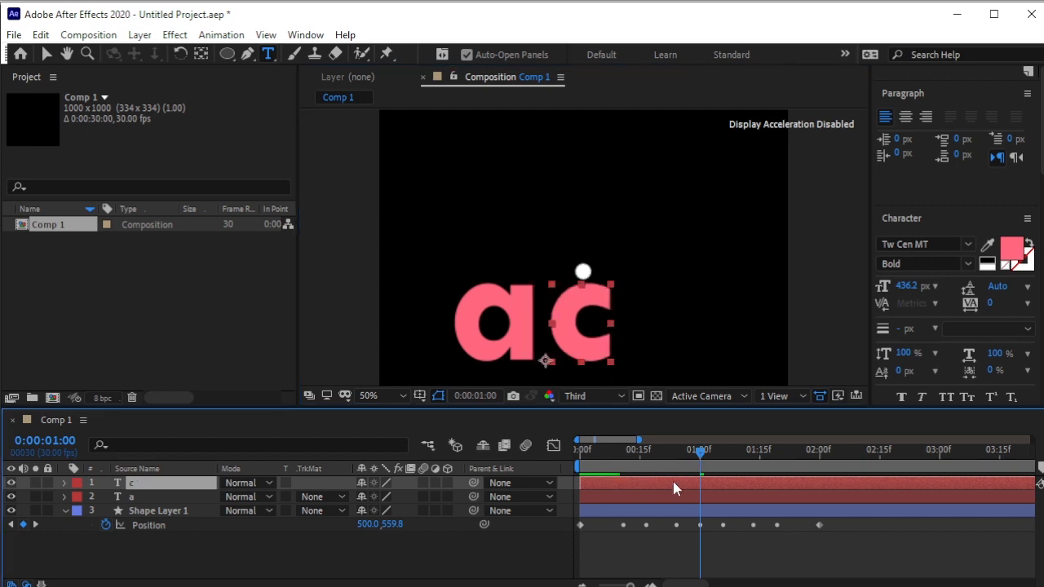
# - Shift the "c" layer's Opacity keyframe pair so its 100% keyframe falls on 0:00:01:00, one frame after the 0% keyframe
pyautogui.press('t')
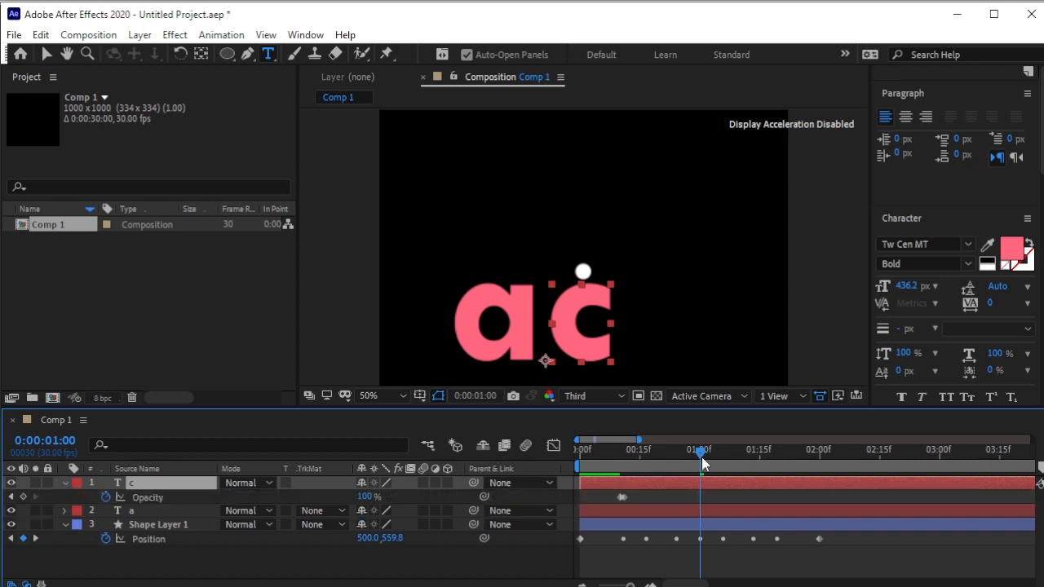
pyautogui.moveTo(702, 450); pyautogui.dragTo(690, 451)
pyautogui.moveTo(698, 458); pyautogui.dragTo(699, 463)
pyautogui.moveTo(644, 491); pyautogui.dragTo(698, 499)
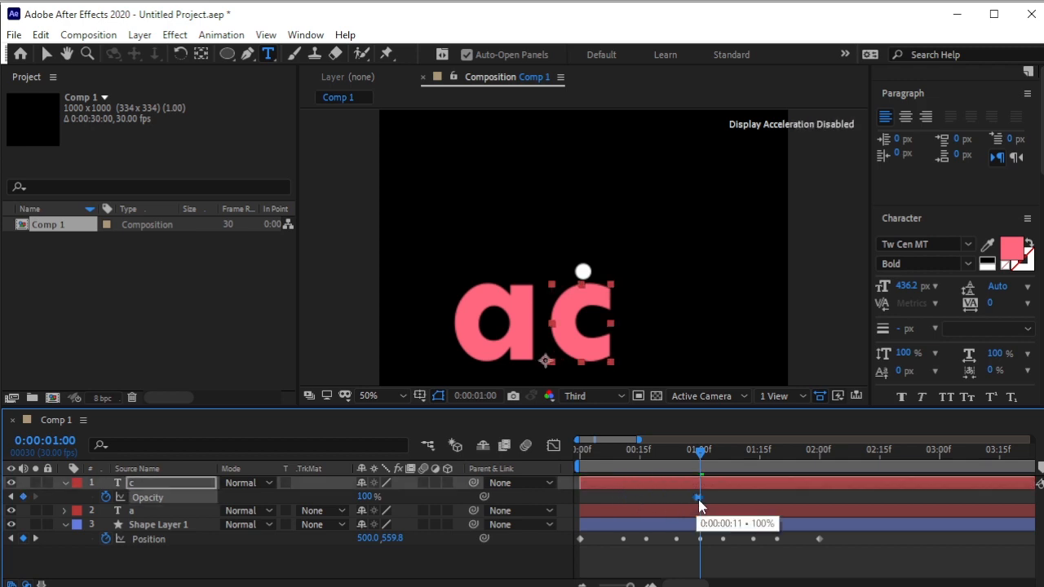
pyautogui.press('=')
pyautogui.press('=')
pyautogui.press('=')
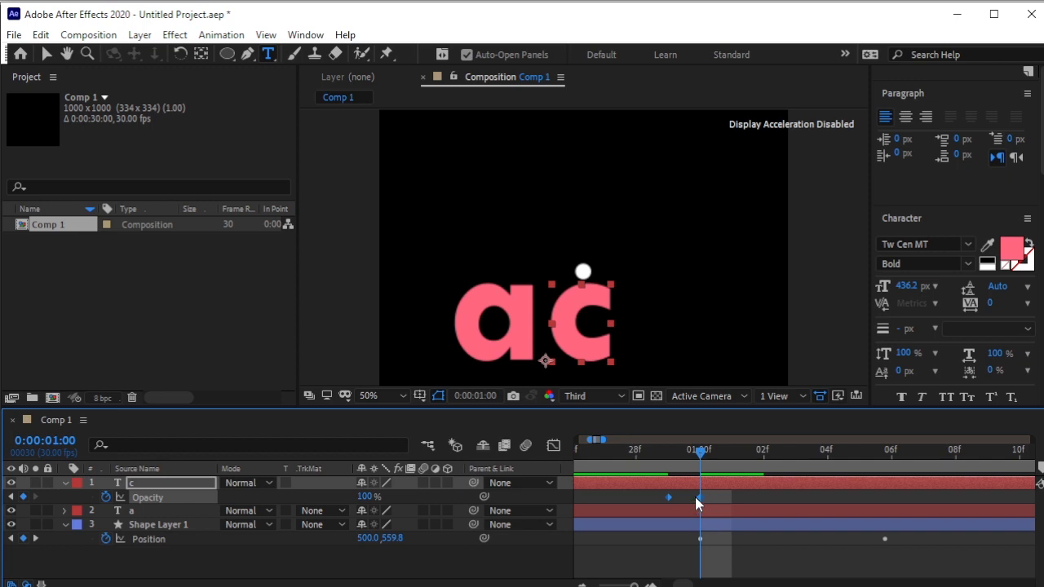
pyautogui.moveTo(702, 453); pyautogui.dragTo(699, 480)
# - Duplicate the "c" layer and position the copy to its right, beneath the ball at 0:00:01:19
pyautogui.click(64, 482)
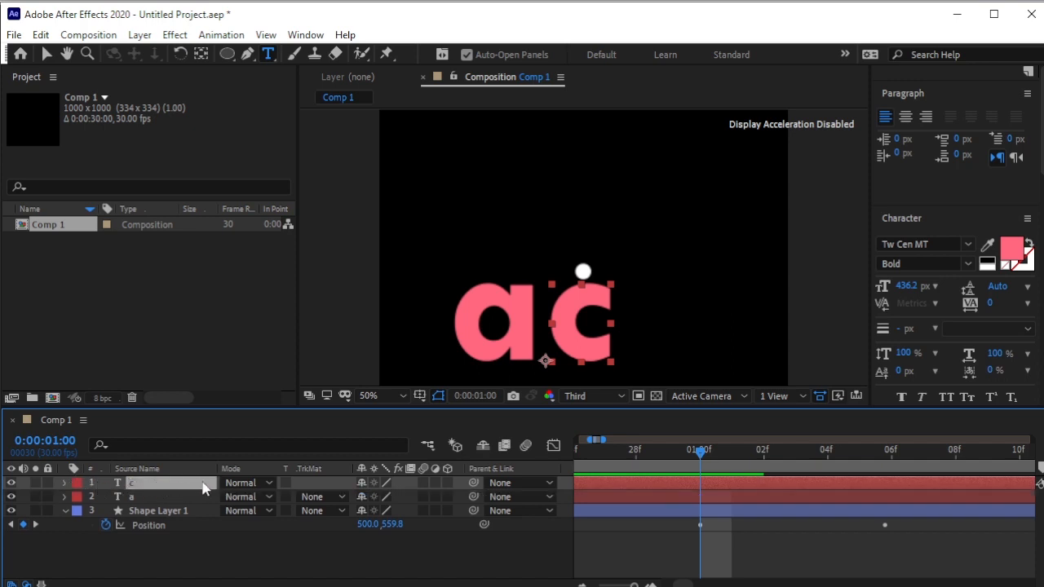
pyautogui.hotkey('ctrl', 'd')
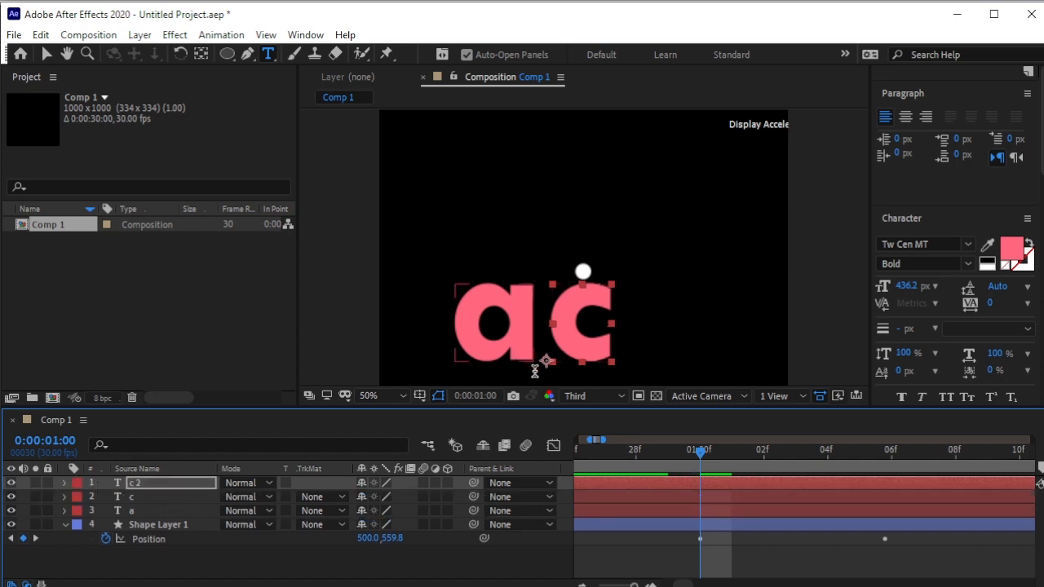
pyautogui.moveTo(543, 362); pyautogui.dragTo(625, 361)
pyautogui.moveTo(715, 451); pyautogui.dragTo(903, 498)
pyautogui.press('-')
pyautogui.press('-')
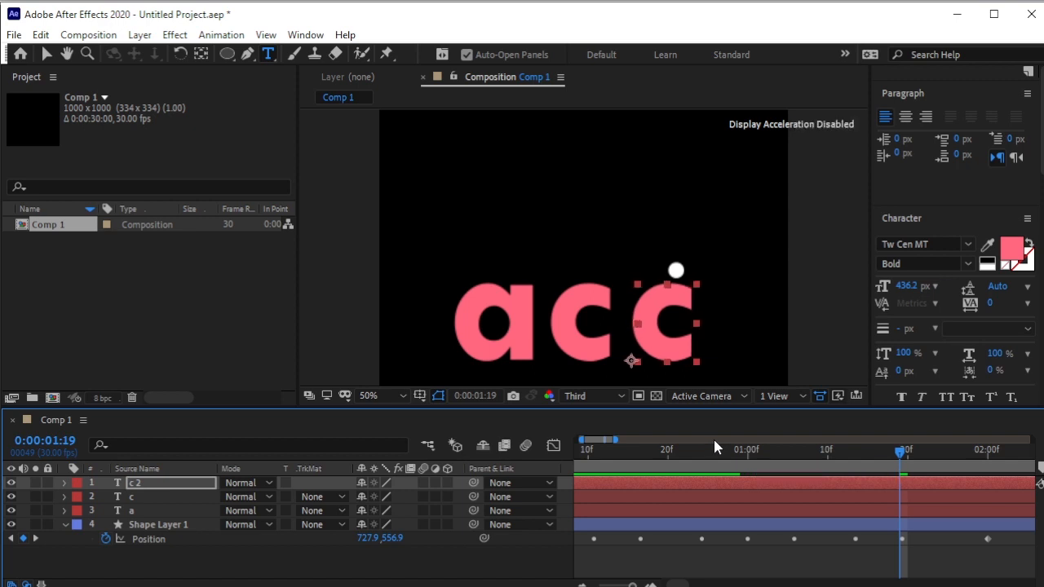
pyautogui.hotkey('shift', 'Right')
pyautogui.hotkey('shift', 'Right')
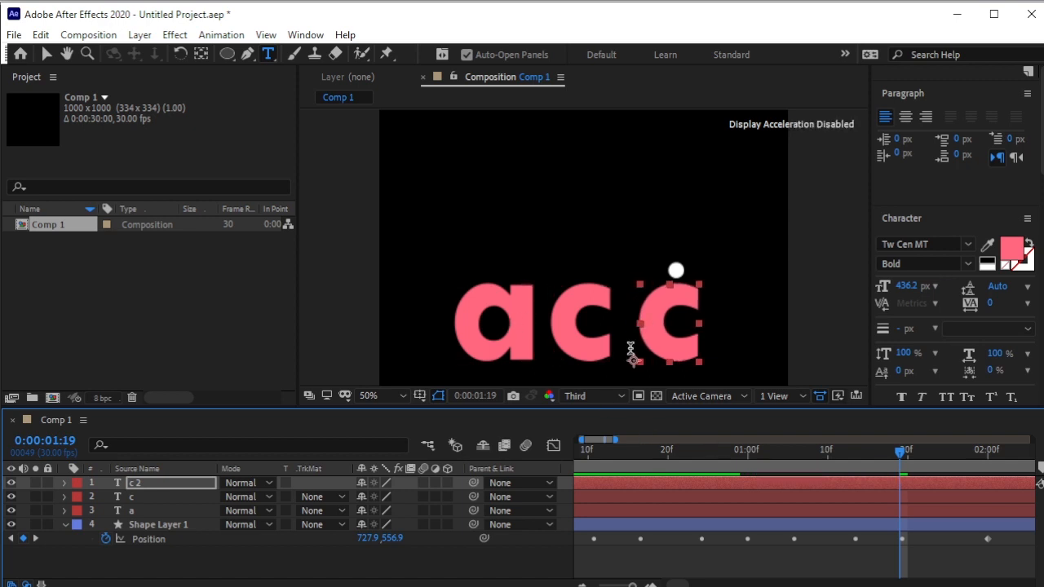
pyautogui.hotkey('shift', 'Left')
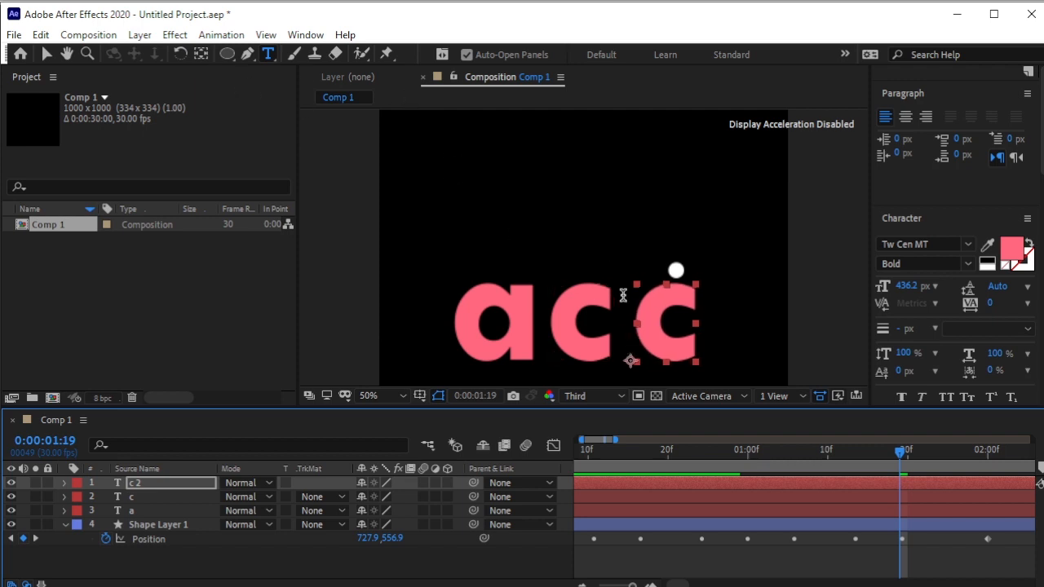
# - Replace the topmost duplicated text layer's "c" with "e" and finish editing the text
pyautogui.doubleClick(702, 345)
pyautogui.write('e')
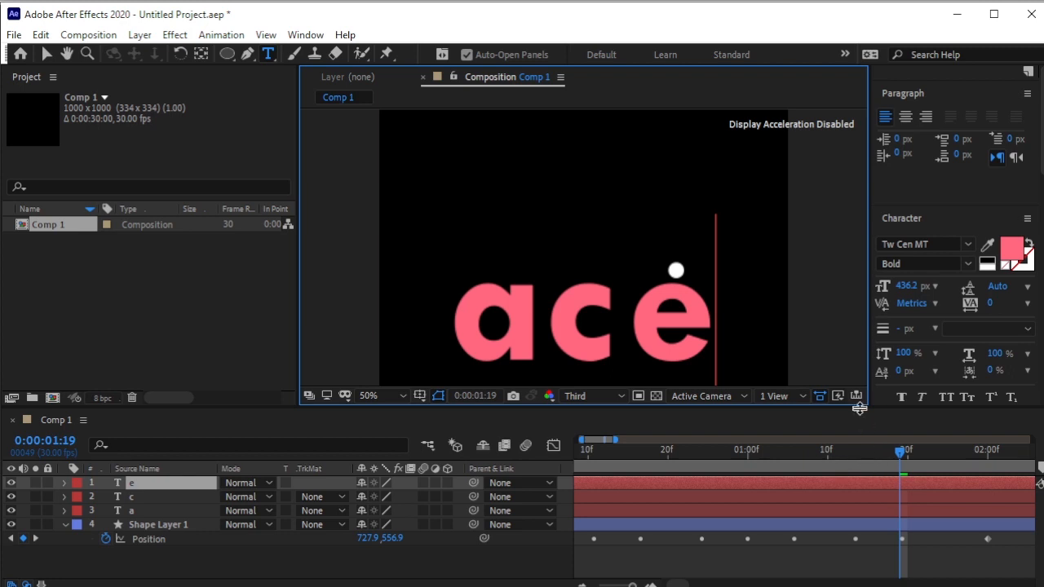
pyautogui.moveTo(901, 460); pyautogui.dragTo(901, 536)
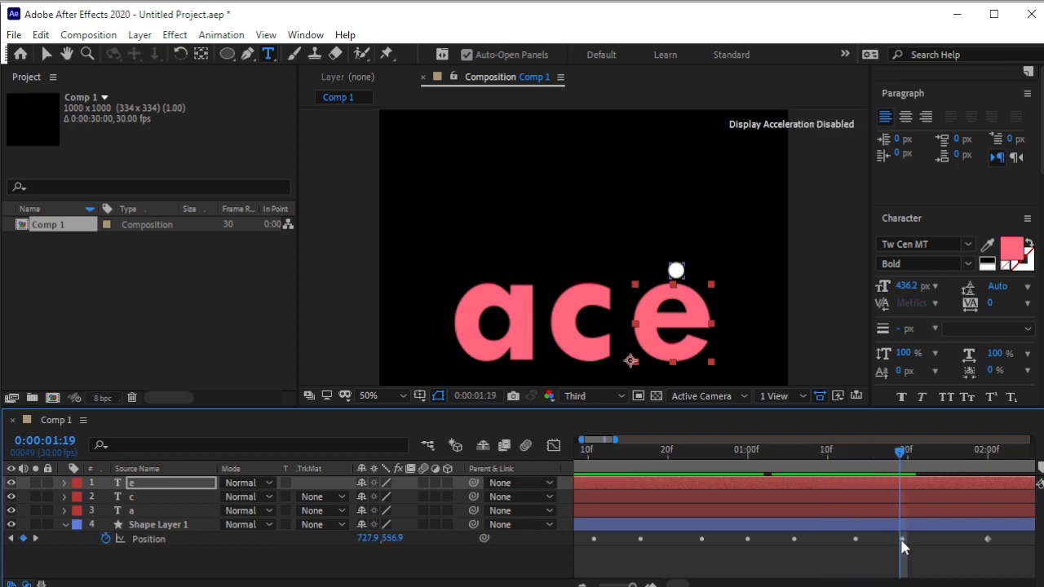
pyautogui.click(902, 539)
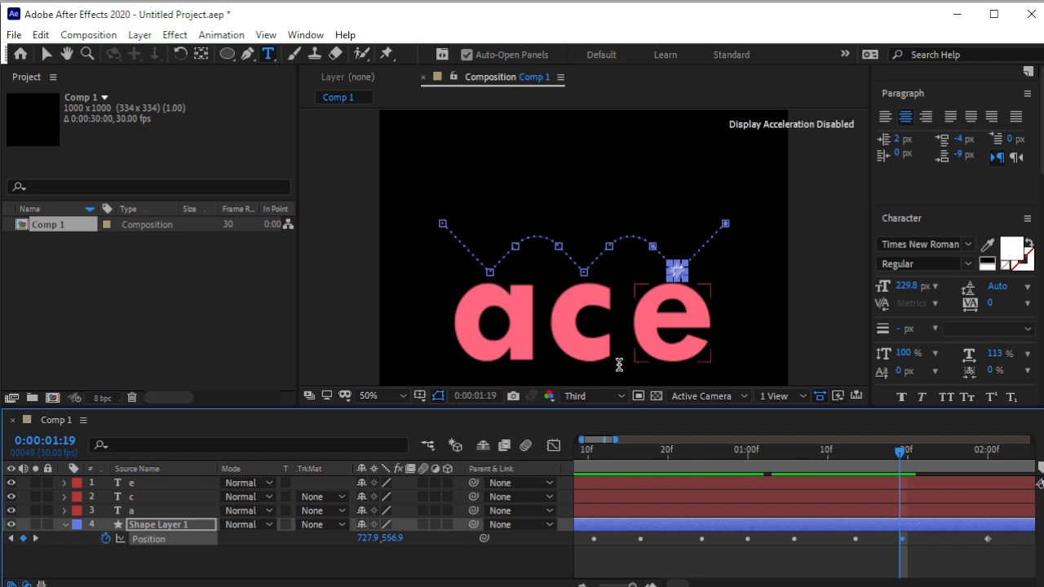
pyautogui.click(366, 563)
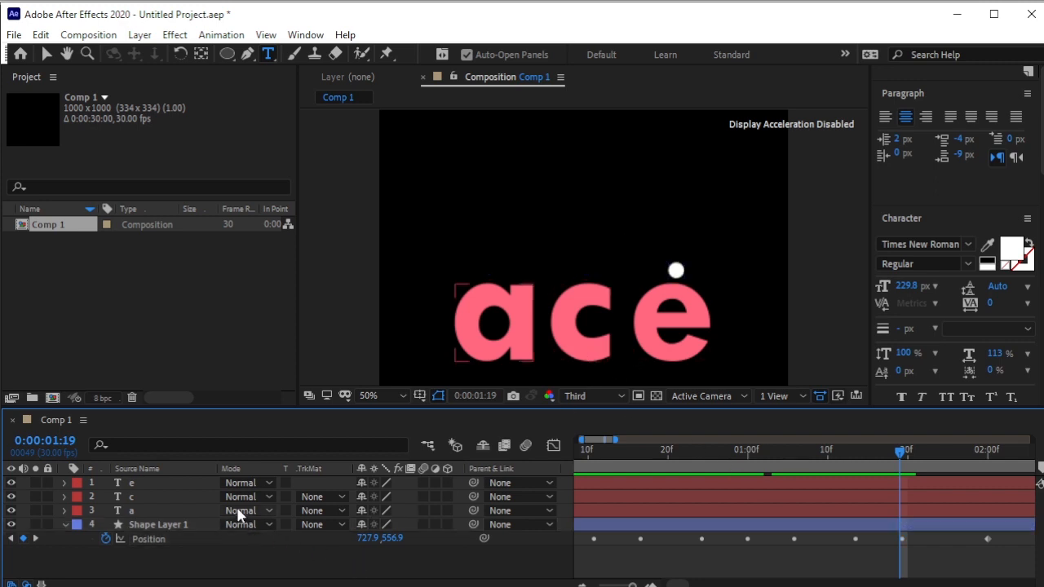
# - Nudge the "c" layer and then the "e" layer slightly right to refine the letter spacing
pyautogui.click(174, 497)
pyautogui.press('Right')
pyautogui.press('Right')
pyautogui.press('Right')
pyautogui.press('Right')
pyautogui.press('Right')
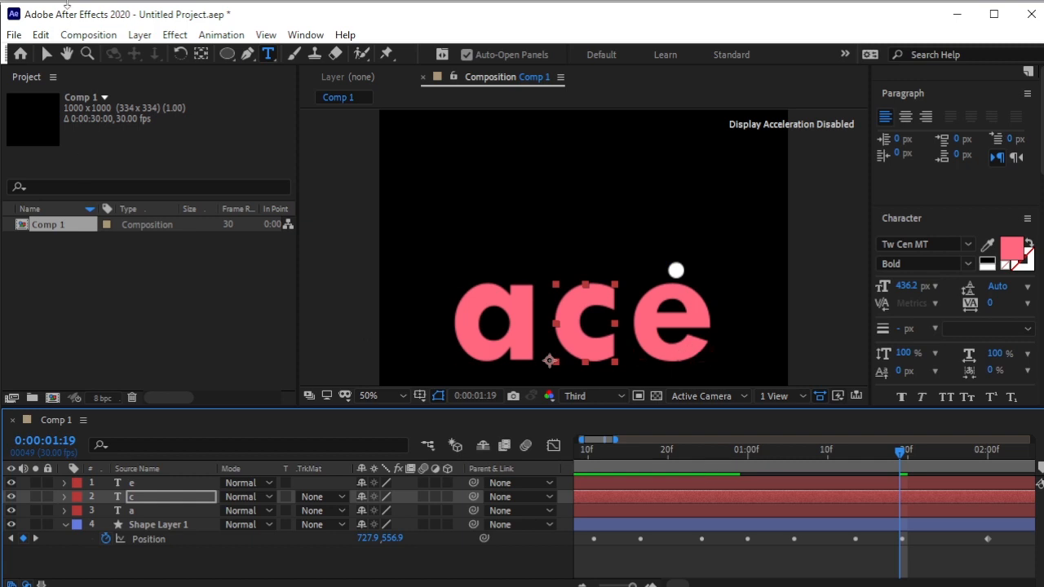
pyautogui.click(47, 54)
pyautogui.click(670, 359)
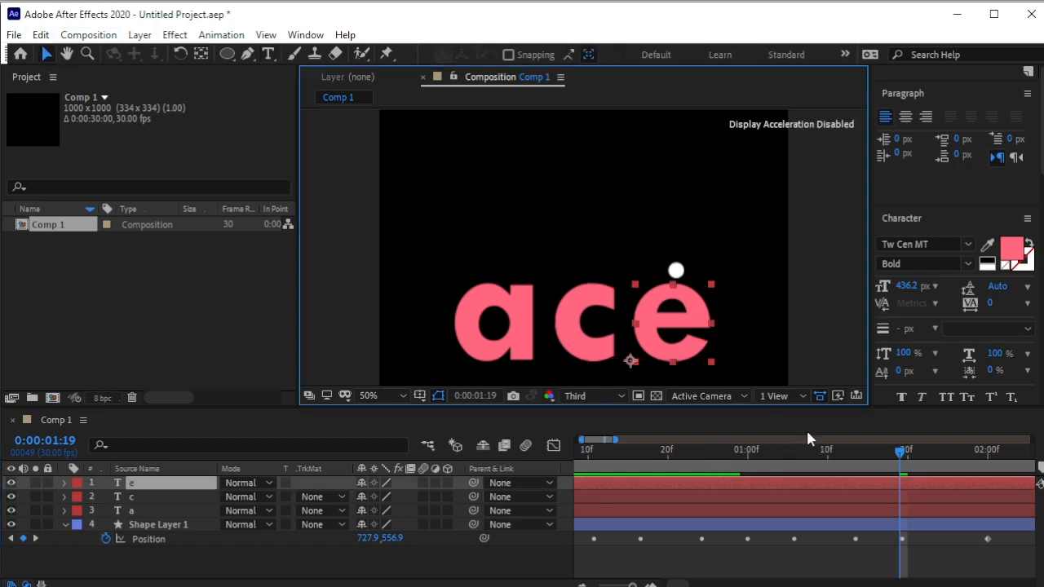
pyautogui.moveTo(900, 457)
pyautogui.mouseDown()
pyautogui.moveTo(880, 459)
pyautogui.moveTo(899, 457)
pyautogui.mouseUp()
pyautogui.press('Return')
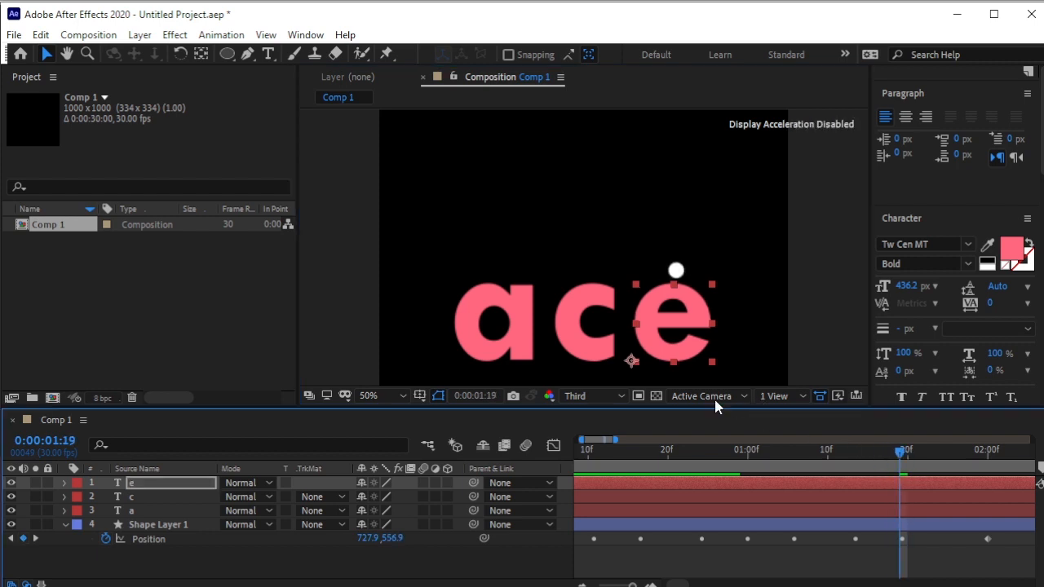
# - Shift the "e" layer's Opacity keyframe pair so its 100% keyframe falls on 0:00:01:19
pyautogui.click(902, 479)
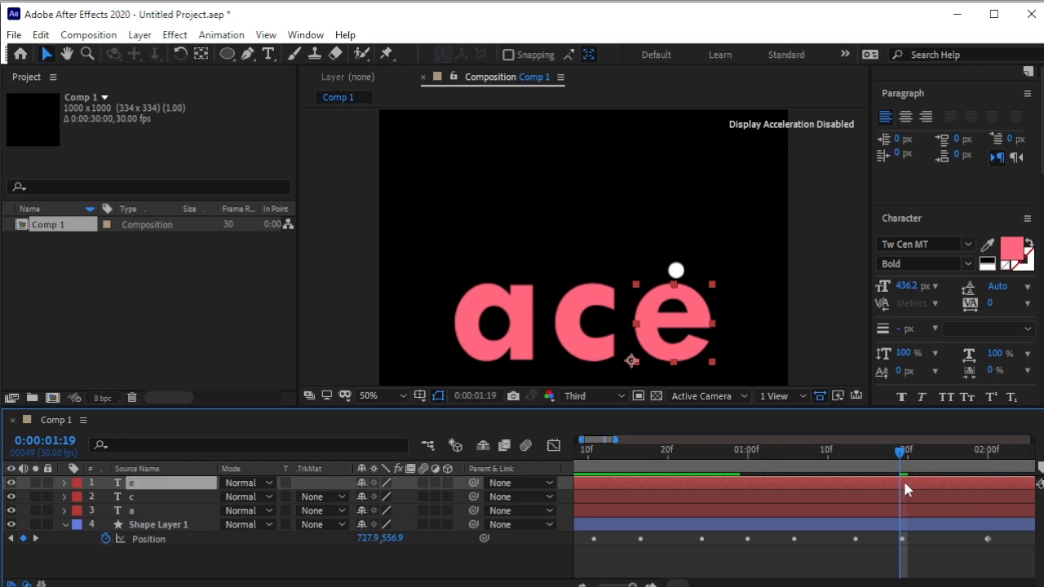
pyautogui.press('t')
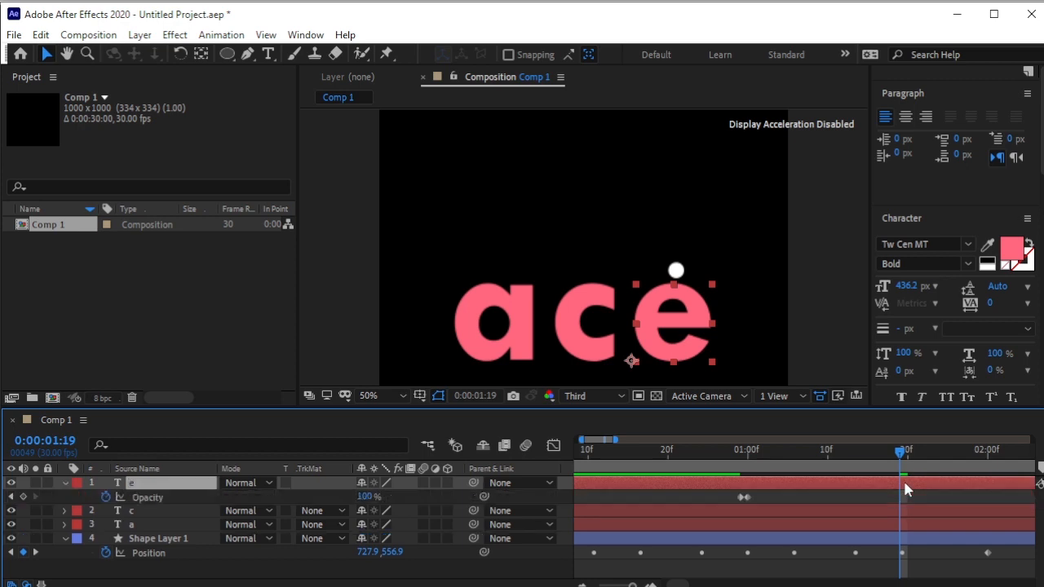
pyautogui.click(758, 493)
pyautogui.moveTo(729, 499); pyautogui.dragTo(903, 505)
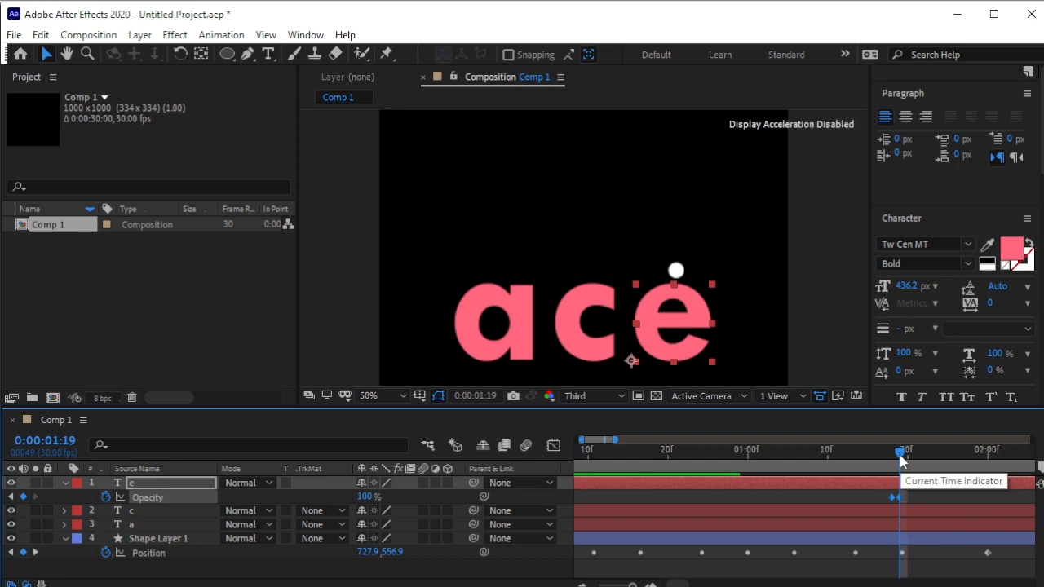
# - Play the animation from the first frame to check how the ball reveals all three letters
pyautogui.moveTo(900, 453); pyautogui.dragTo(909, 473)
pyautogui.press('-')
pyautogui.press('-')
pyautogui.press('-')
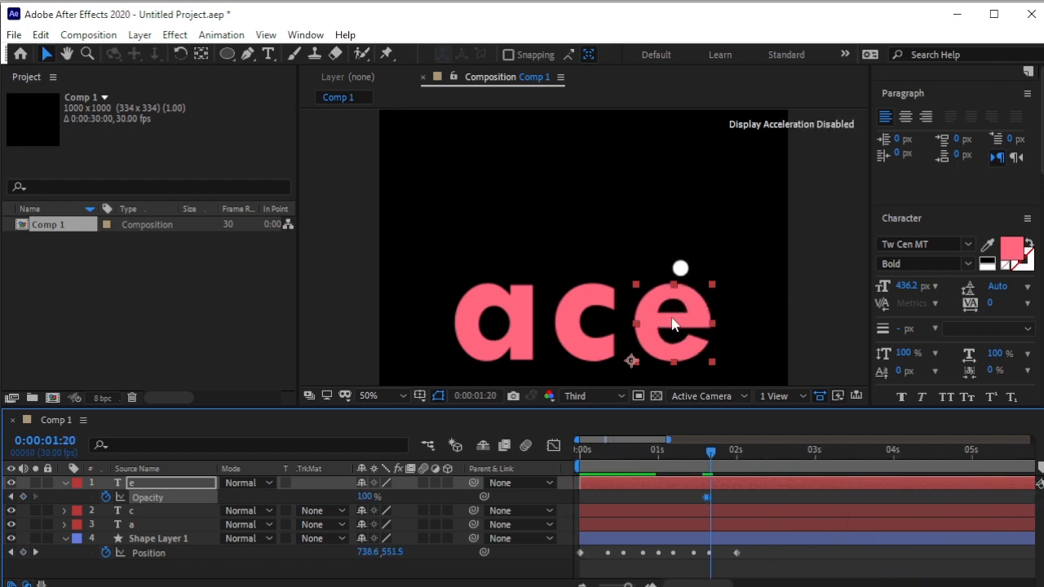
pyautogui.moveTo(634, 328); pyautogui.dragTo(639, 259)
pyautogui.moveTo(712, 457); pyautogui.dragTo(476, 477)
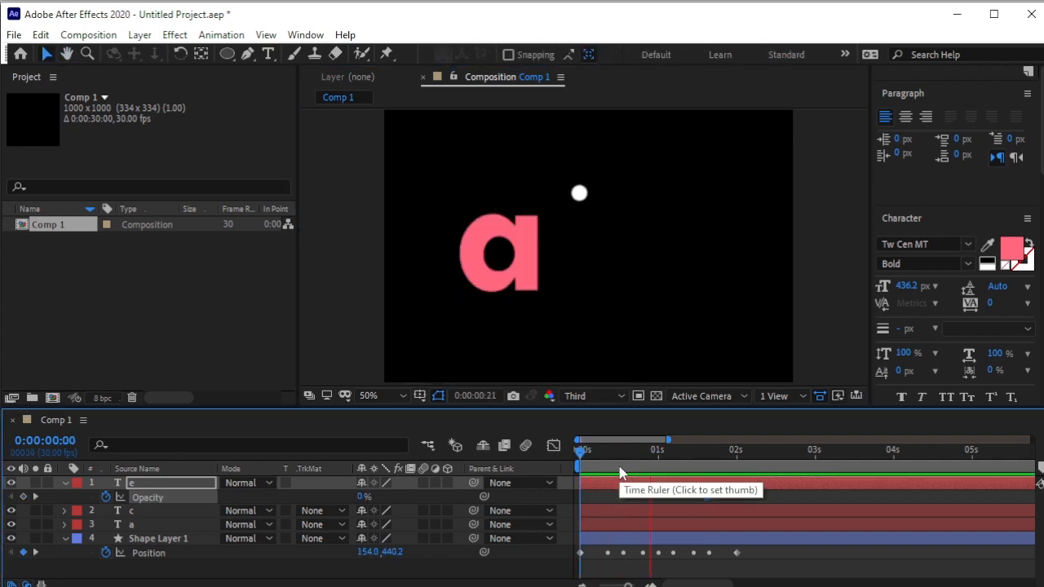
pyautogui.press('space')
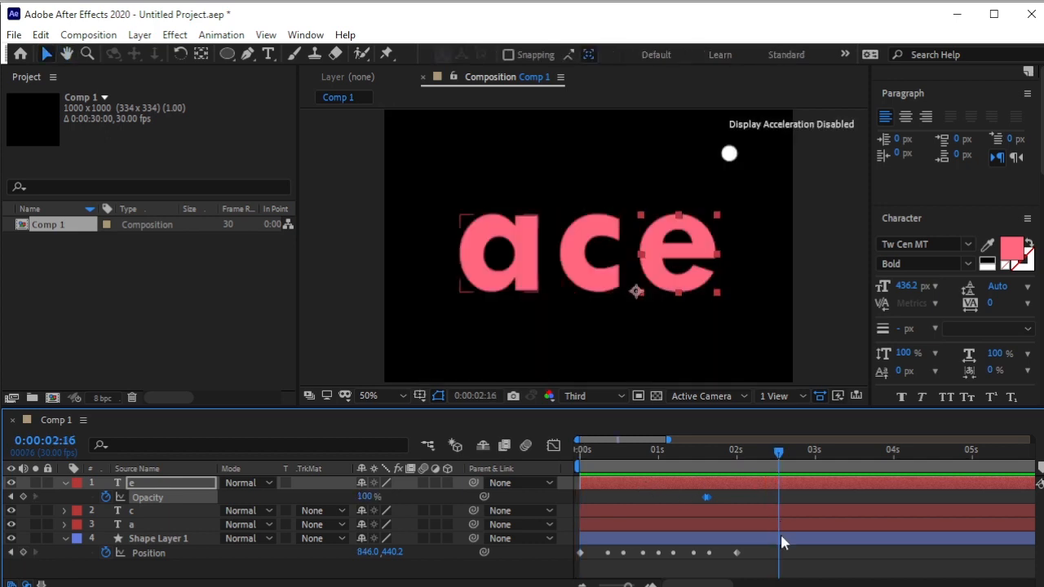
# - Trim the end of the ball's shape layer to 0:00:02:00, at its last Position keyframe
pyautogui.click(759, 538)
pyautogui.moveTo(766, 457); pyautogui.dragTo(737, 470)
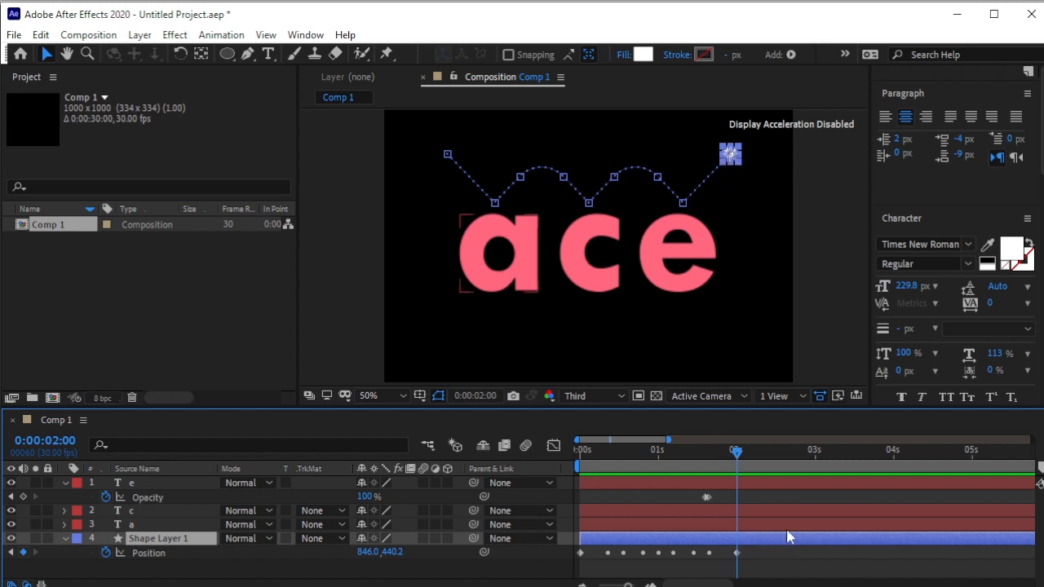
pyautogui.hotkey('alt', ']')
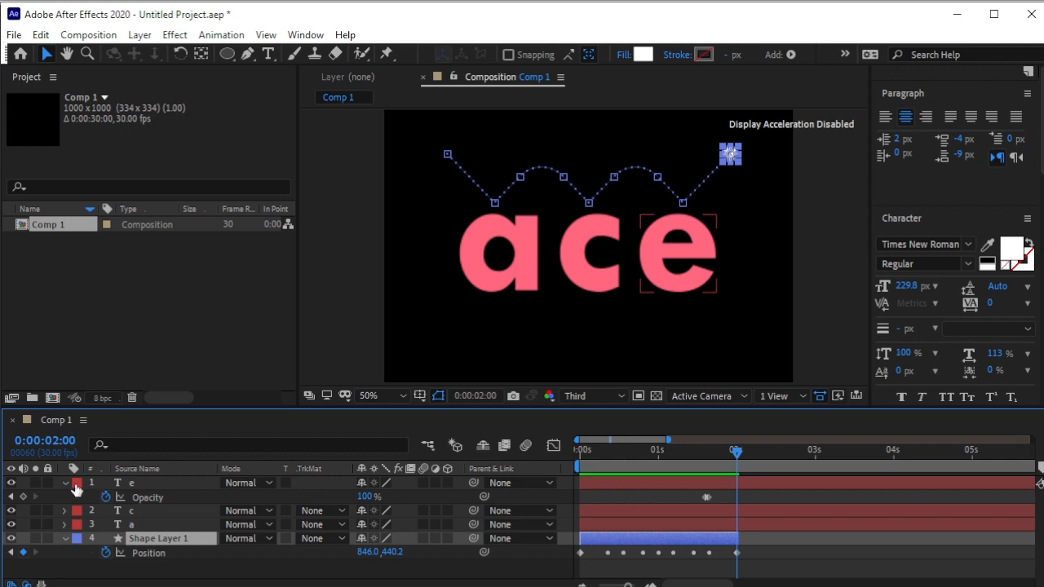
# - Collapse the "e" layer and play the trimmed animation from the start, returning to the first frame
pyautogui.click(64, 480)
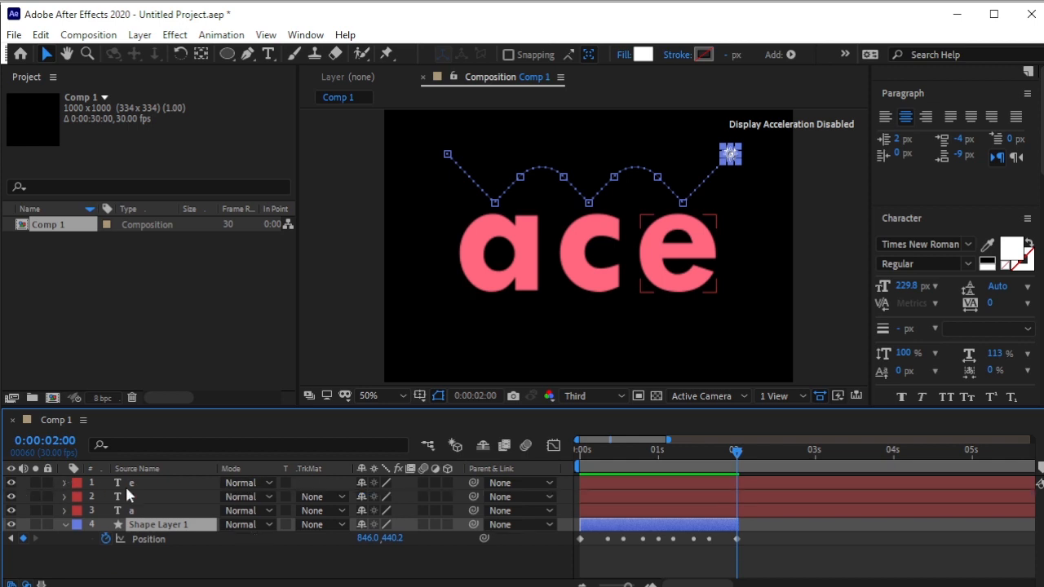
pyautogui.click(168, 482)
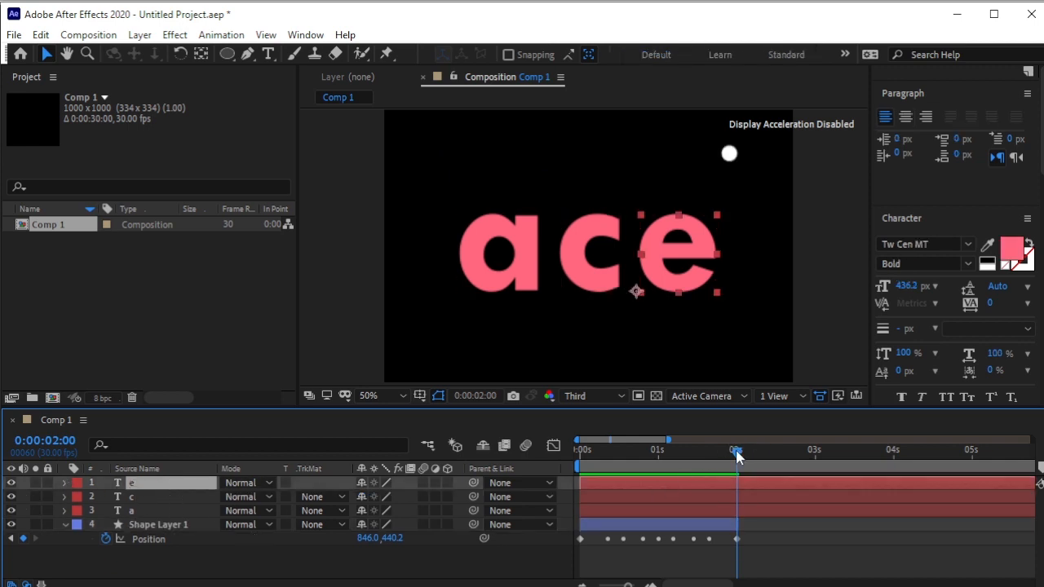
pyautogui.moveTo(736, 456); pyautogui.dragTo(452, 461)
pyautogui.press('space')
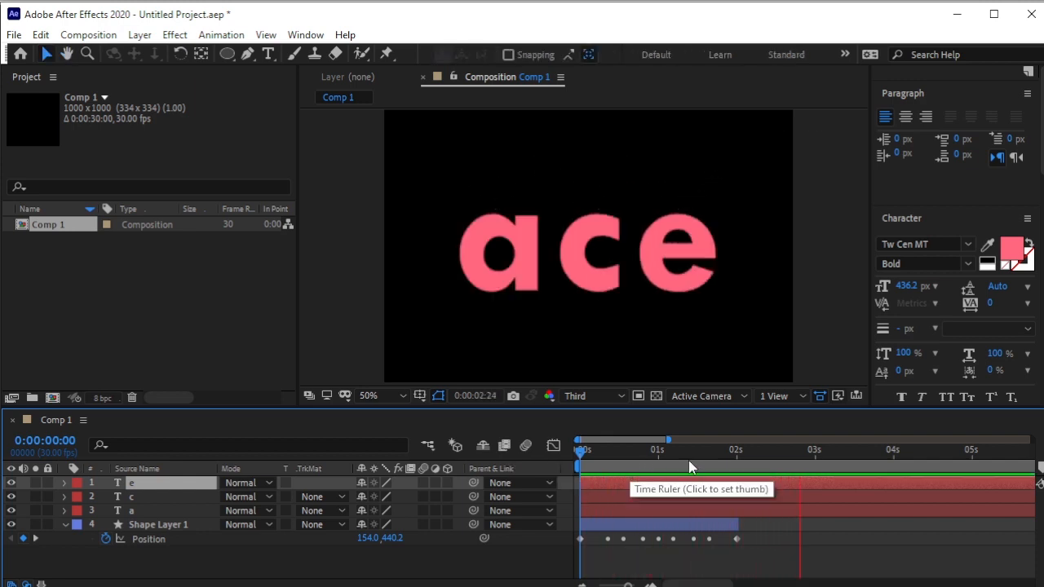
pyautogui.press('space')
pyautogui.moveTo(810, 455); pyautogui.dragTo(545, 469)
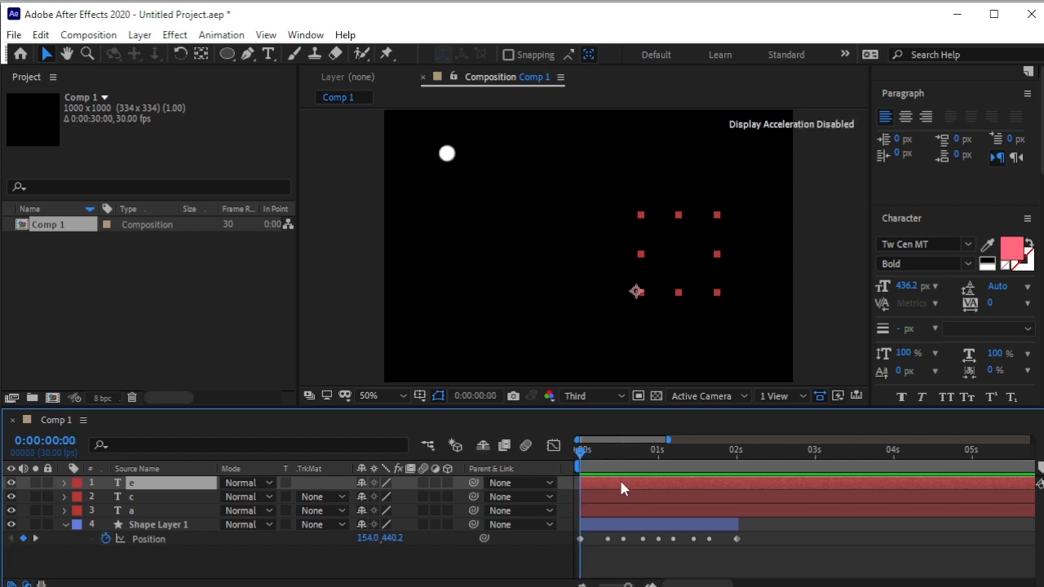
# - Pre-compose the three letter layers into a new composition named "ace"
pyautogui.keyDown('shift'); pyautogui.click(632, 511); pyautogui.keyUp('shift')
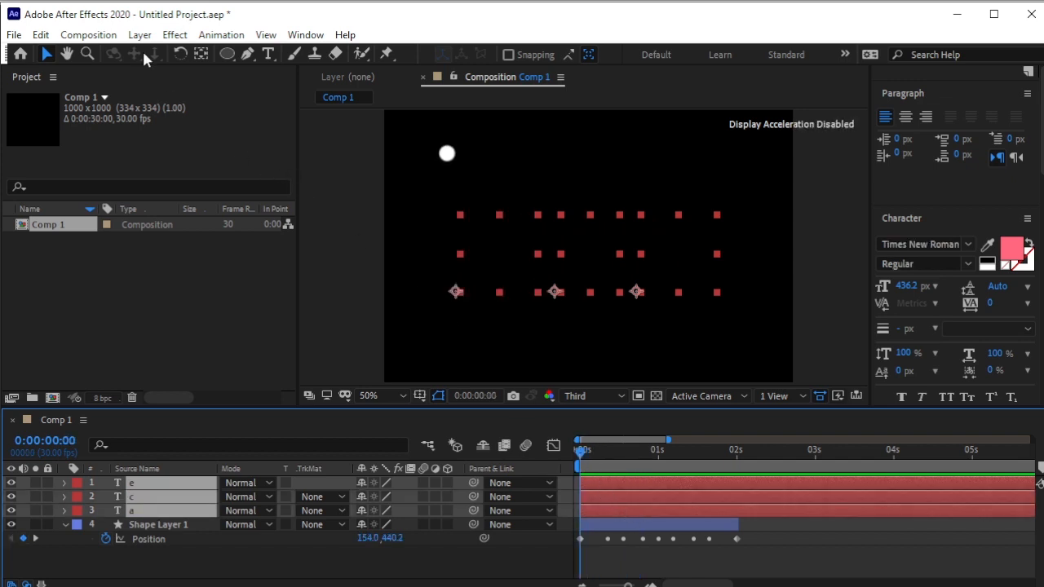
pyautogui.click(140, 34)
pyautogui.click(300, 573)
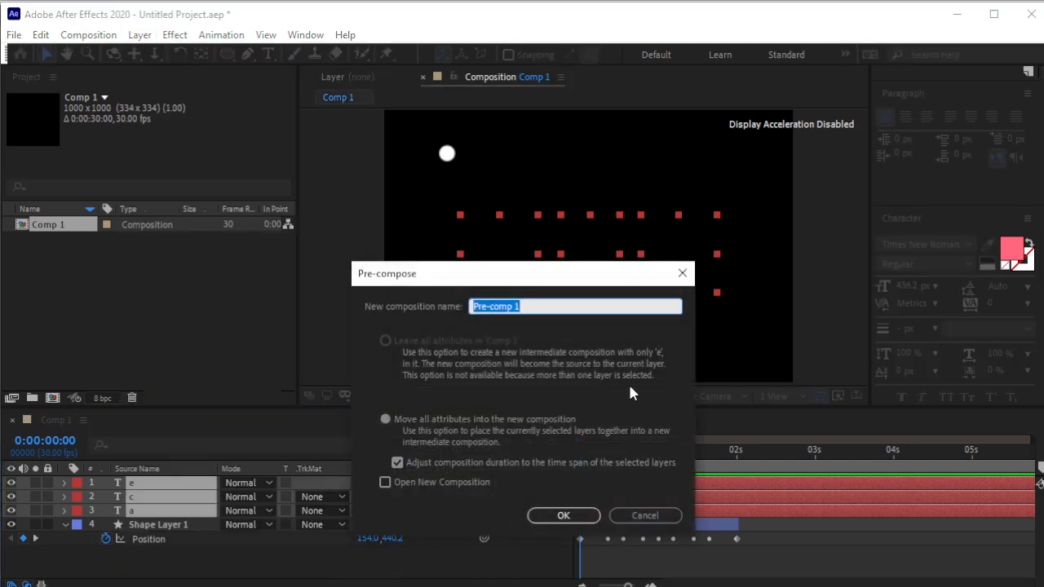
pyautogui.write('ace')
pyautogui.press('Return')
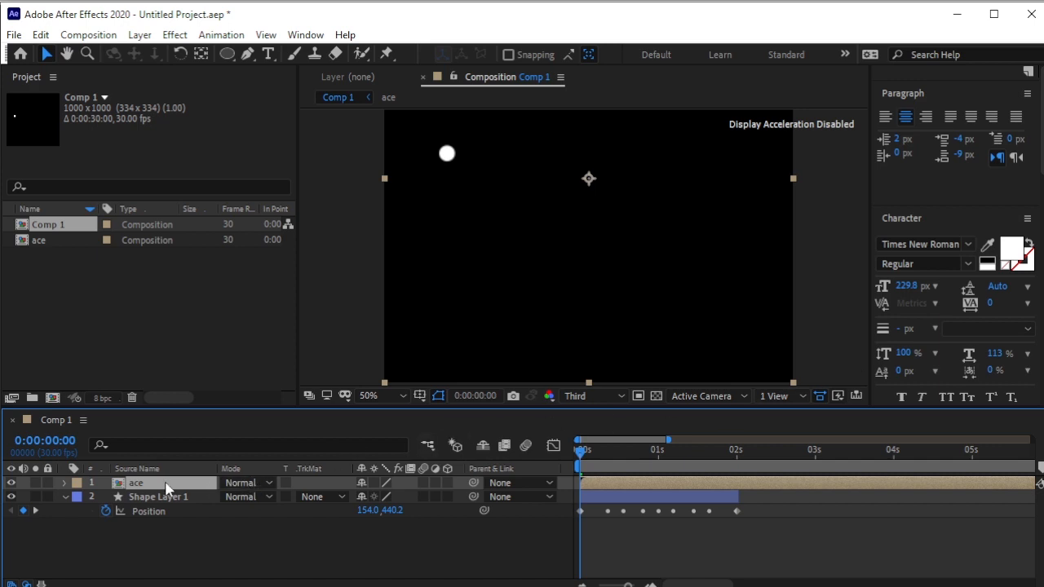
# - Find the Stylize Glow effect and apply it to the "ace" layer
pyautogui.scroll(5, 879, 131)
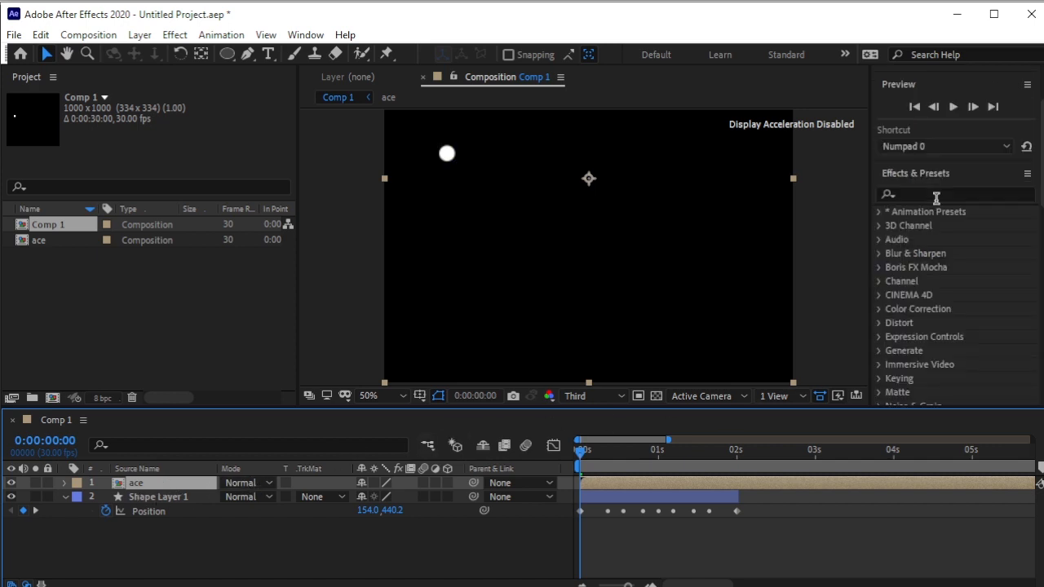
pyautogui.click(966, 194)
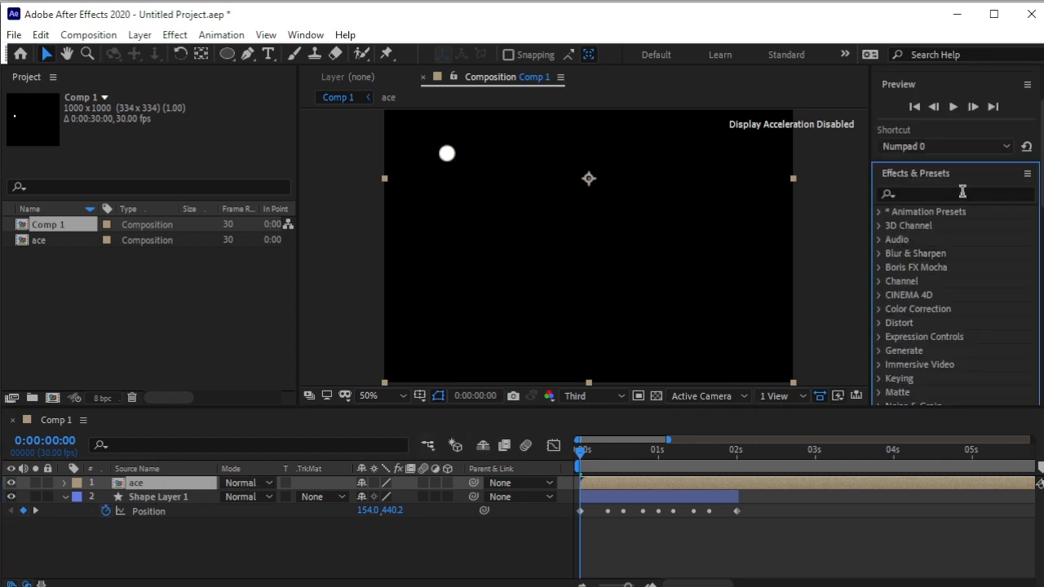
pyautogui.click(959, 192)
pyautogui.write('glow')
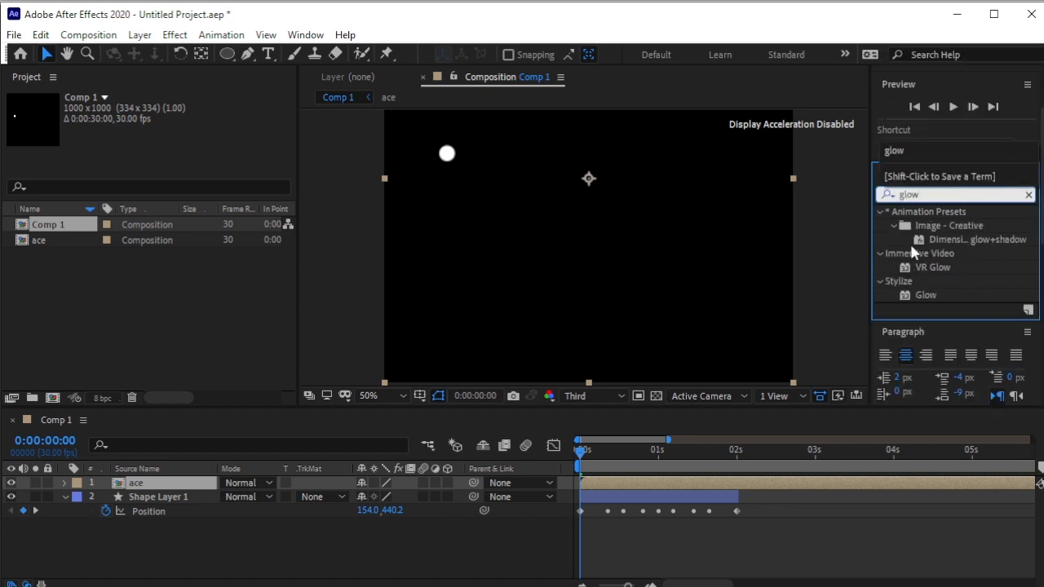
pyautogui.scroll(-1, 911, 246)
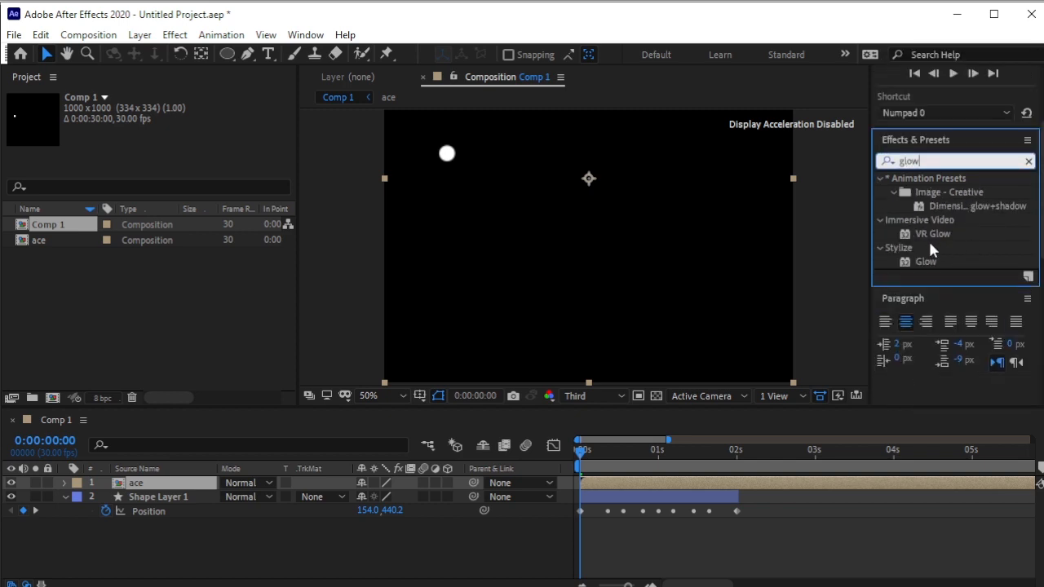
pyautogui.moveTo(925, 263); pyautogui.dragTo(169, 484)
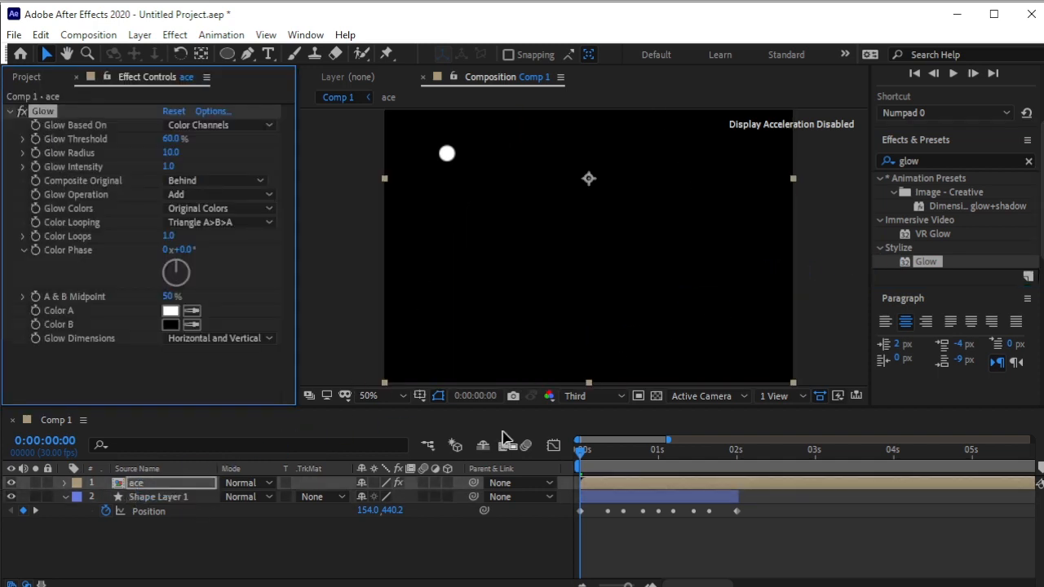
# - At 0:00:01:27, keyframe the "ace" layer's Glow Intensity at 1.6 and set the Glow Radius to 193
pyautogui.moveTo(579, 461); pyautogui.dragTo(729, 517)
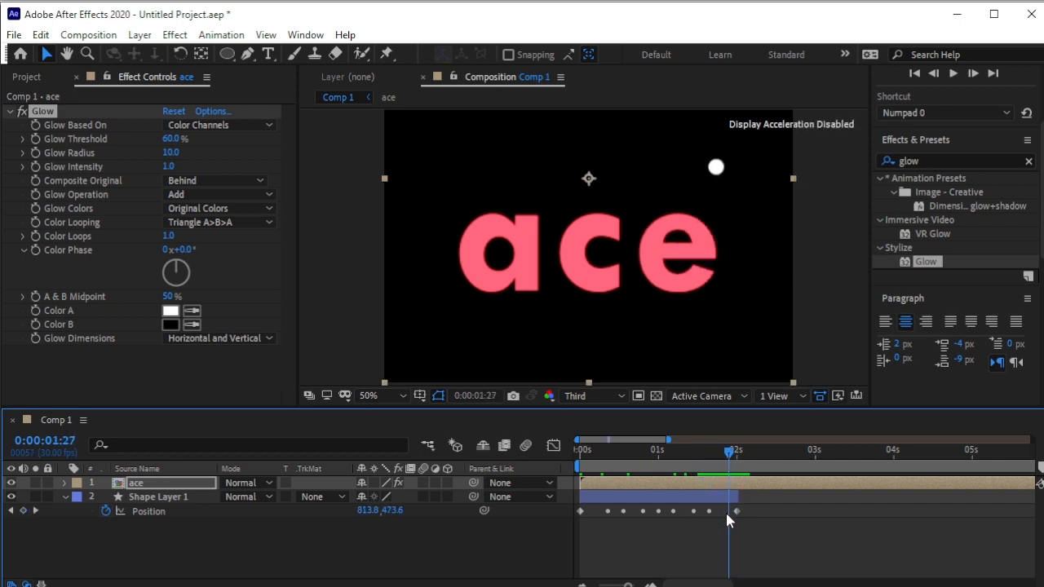
pyautogui.click(36, 167)
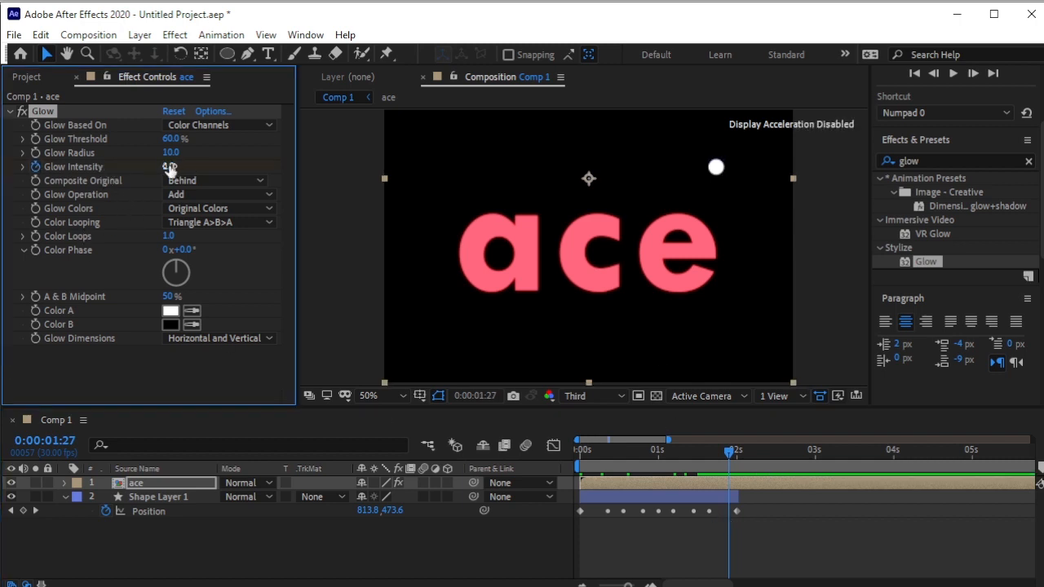
pyautogui.moveTo(169, 167); pyautogui.dragTo(230, 174)
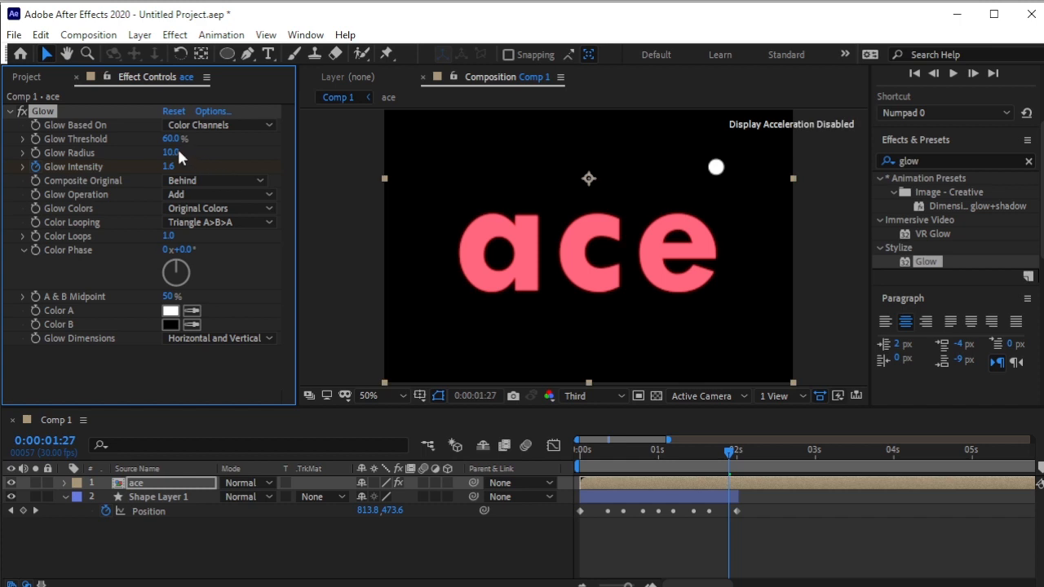
pyautogui.moveTo(172, 152); pyautogui.dragTo(338, 159)
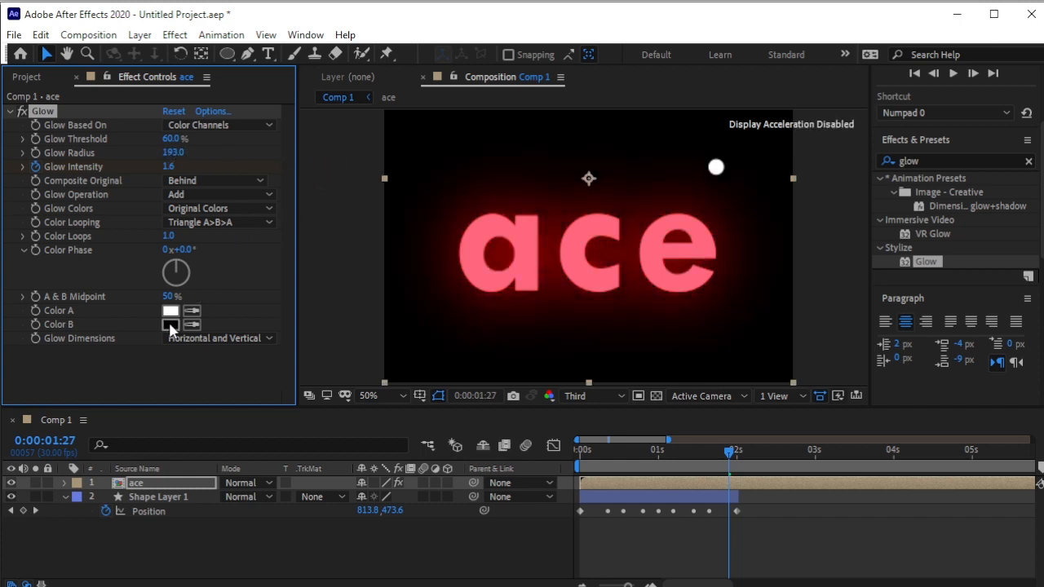
# - Set the Glow effect to A & B Colors with Color B white (FFFFFF) and the Multiply glow operation
pyautogui.click(174, 208)
pyautogui.click(219, 244)
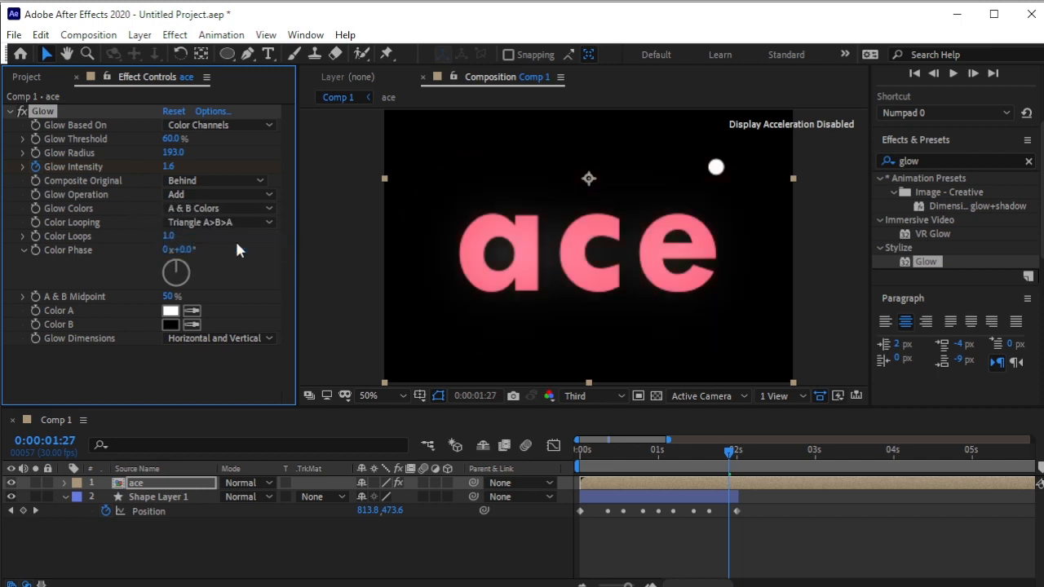
pyautogui.click(170, 324)
pyautogui.moveTo(196, 322); pyautogui.dragTo(88, 157)
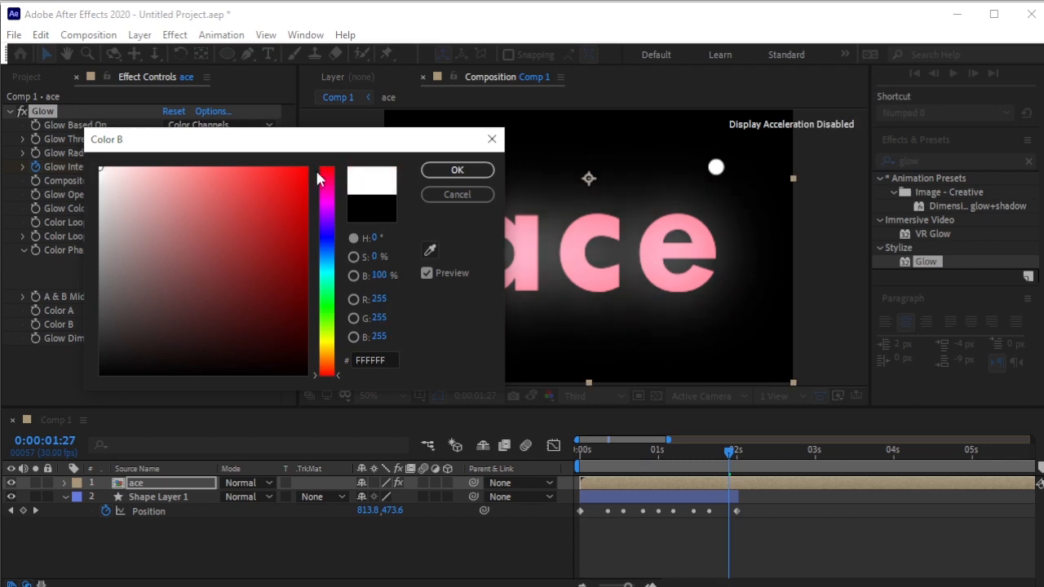
pyautogui.click(446, 171)
pyautogui.click(230, 196)
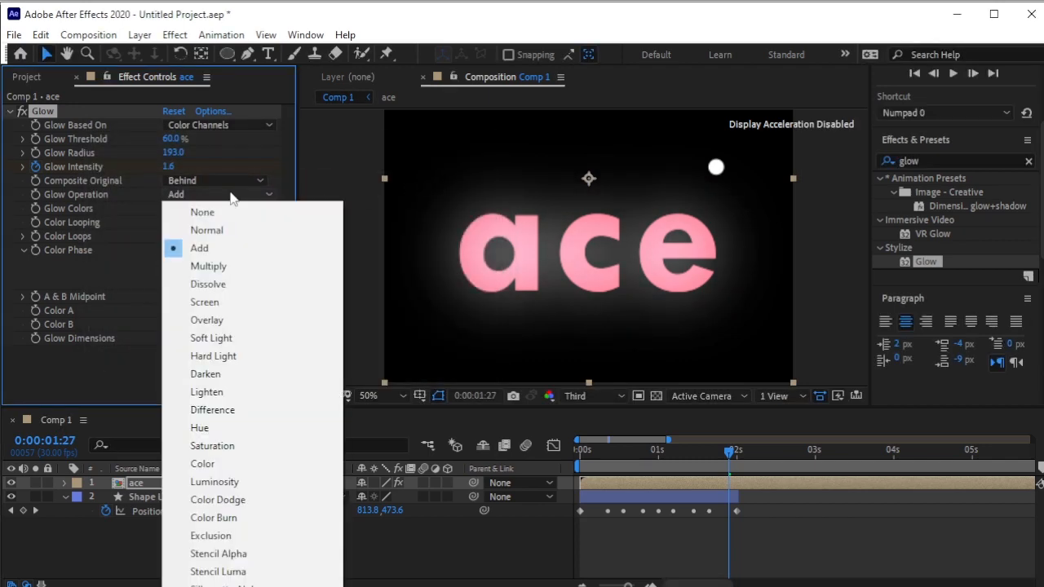
pyautogui.click(226, 269)
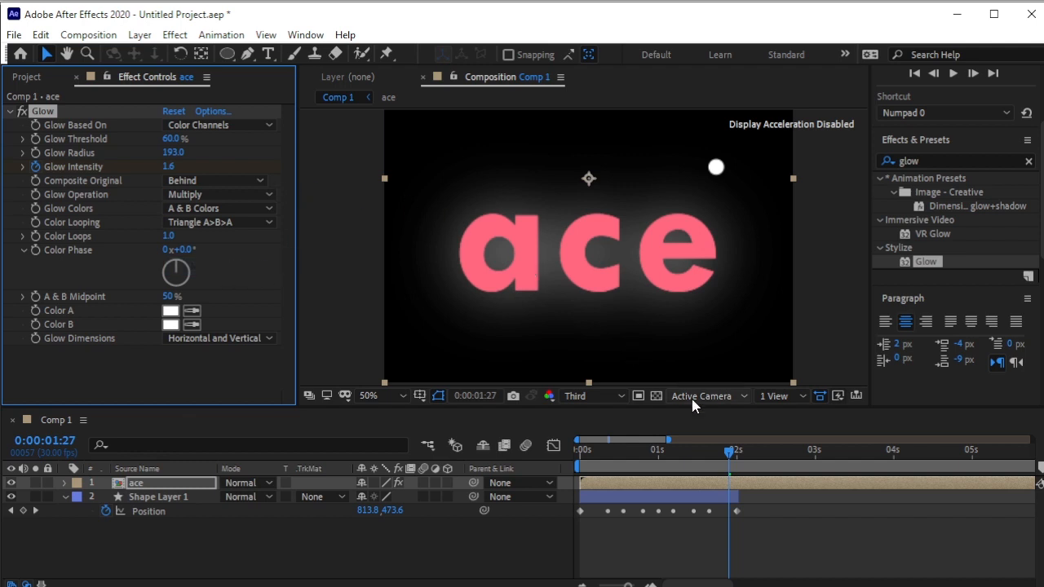
# - At 0:00:01:27, set the "ace" layer's Glow Radius to 333, Glow Threshold to 60.4% and Glow Intensity to 2.0
pyautogui.moveTo(172, 152); pyautogui.dragTo(157, 171)
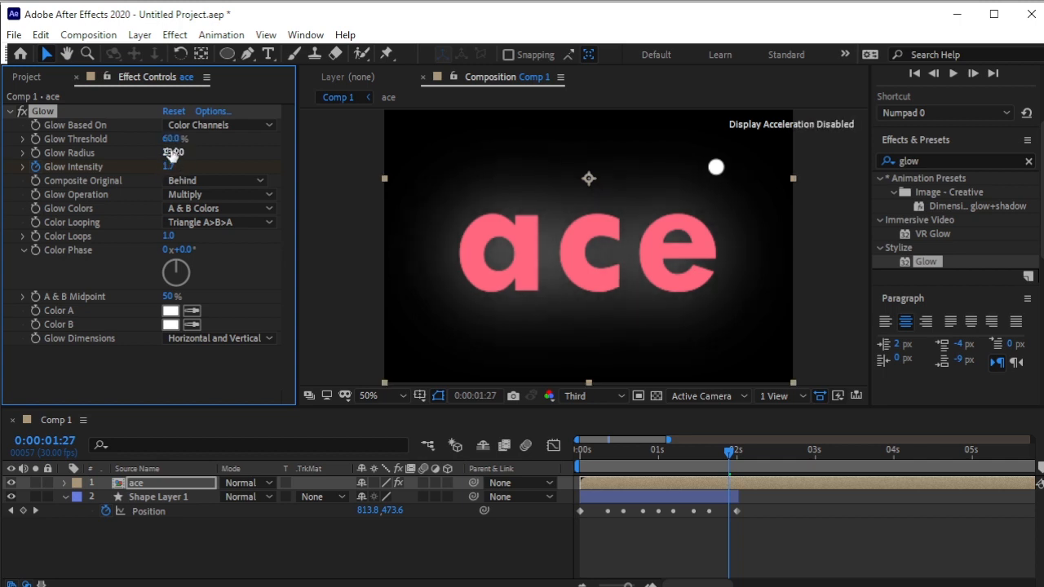
pyautogui.moveTo(170, 152); pyautogui.dragTo(241, 161)
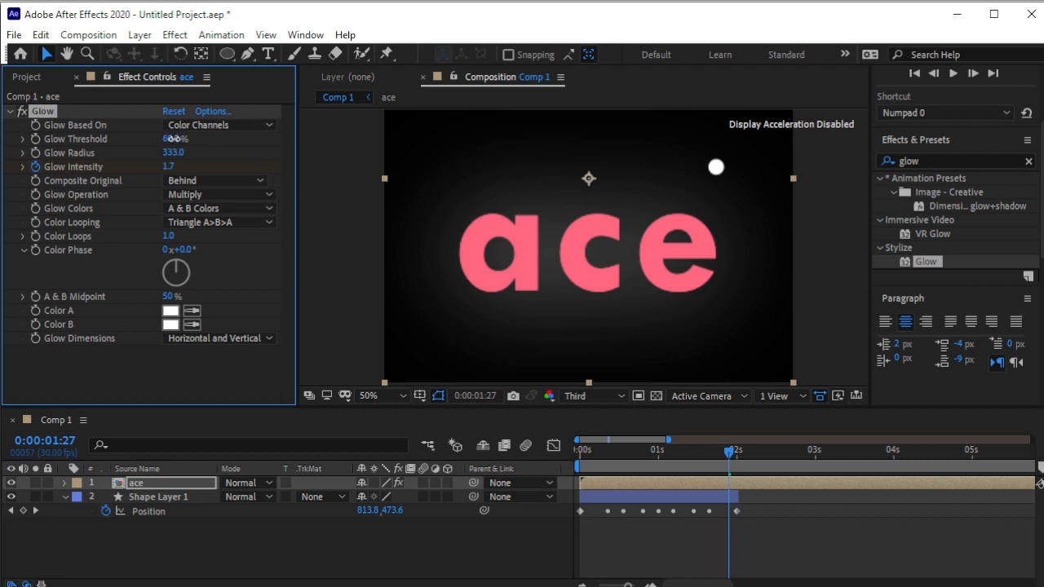
pyautogui.moveTo(169, 138); pyautogui.dragTo(196, 154)
# - At 0:00:01:24, keyframe the "ace" layer's Glow Intensity at 0.0
pyautogui.moveTo(730, 449); pyautogui.dragTo(724, 464)
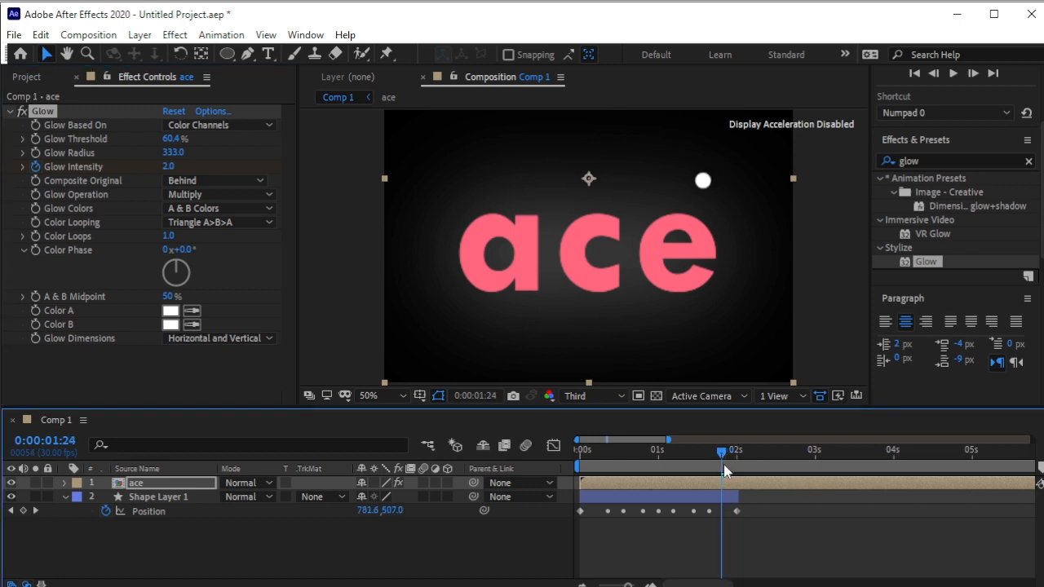
pyautogui.moveTo(172, 168); pyautogui.dragTo(156, 167)
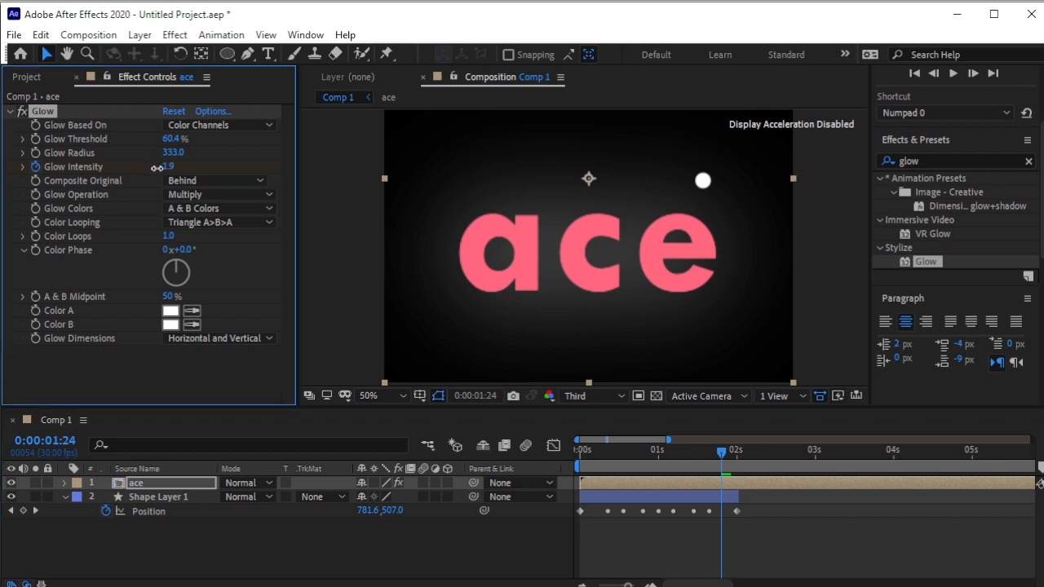
pyautogui.moveTo(88, 176); pyautogui.dragTo(4, 185)
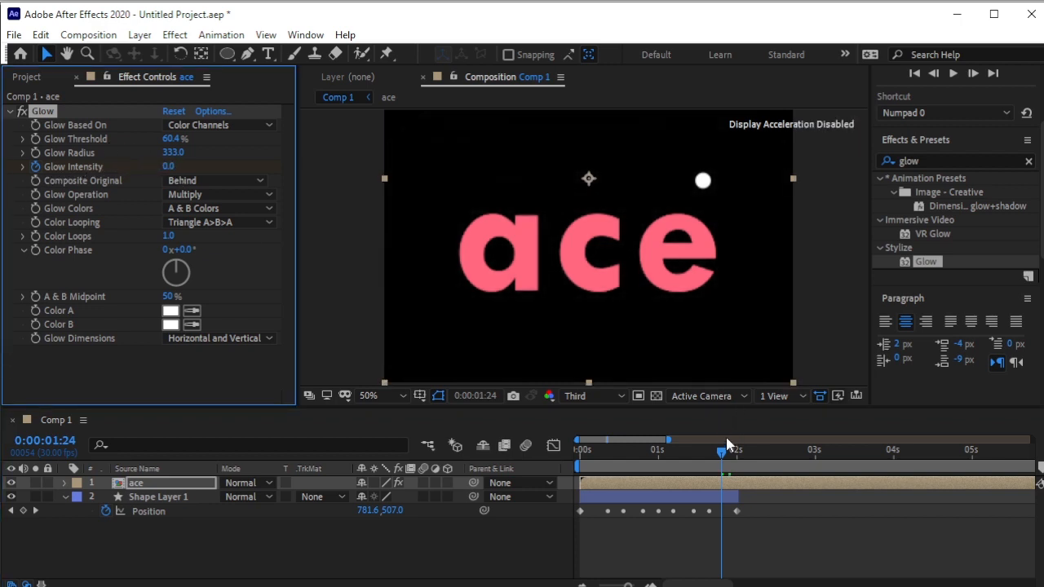
# - Preview the composition from the beginning to check the bouncing ball and the logo's animated glow
pyautogui.press('space')
pyautogui.press('space')
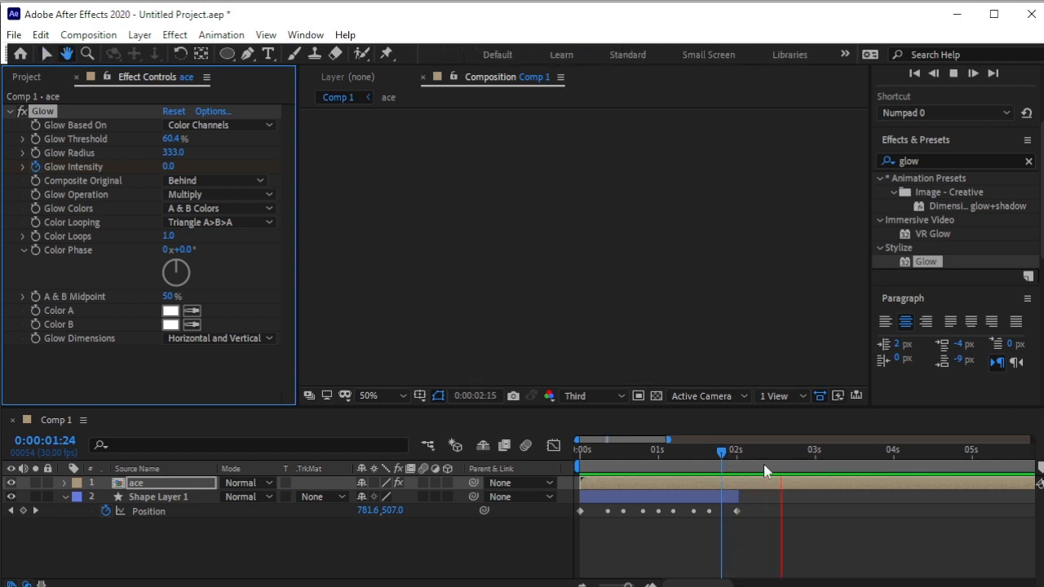
pyautogui.press('space')
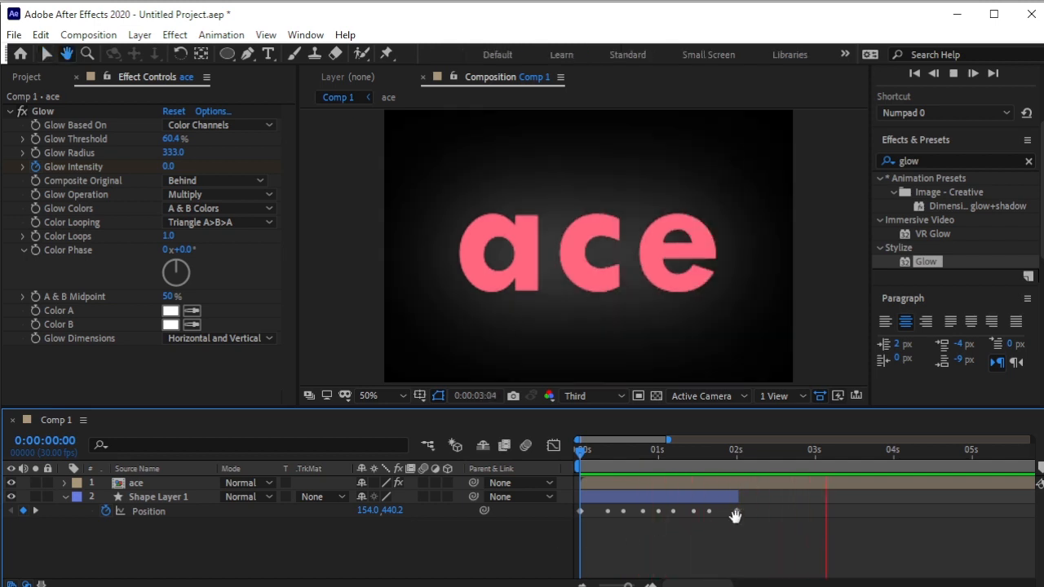
pyautogui.press('space')
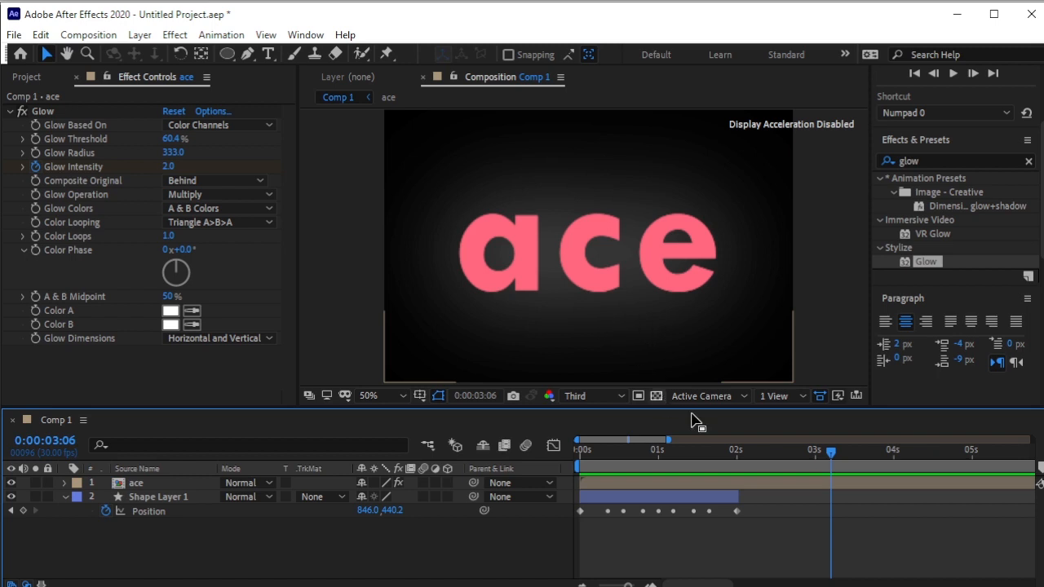
# - At the start of the composition, create a text layer reading "Designs"
pyautogui.press('Home')
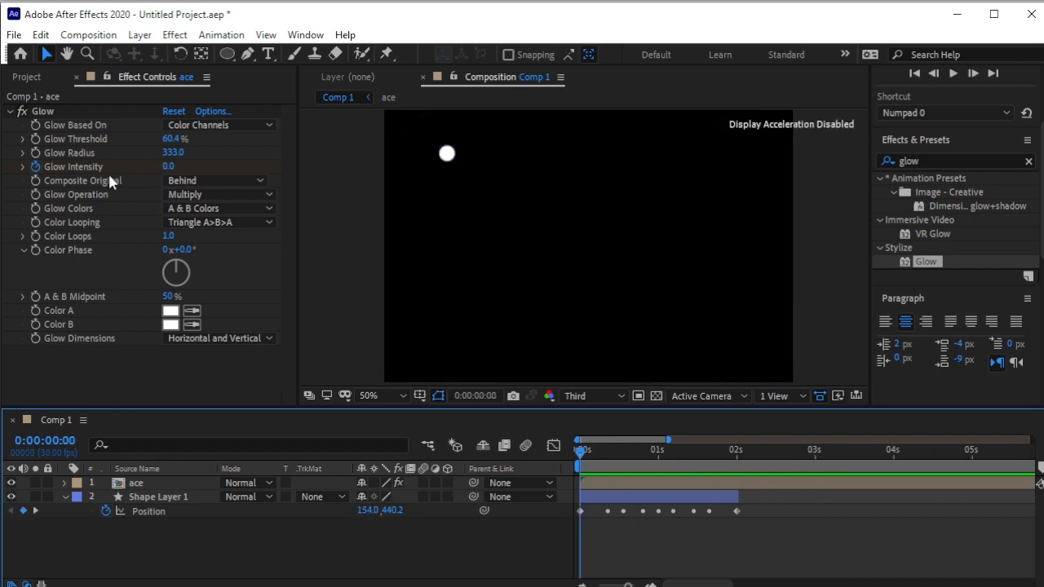
pyautogui.click(269, 54)
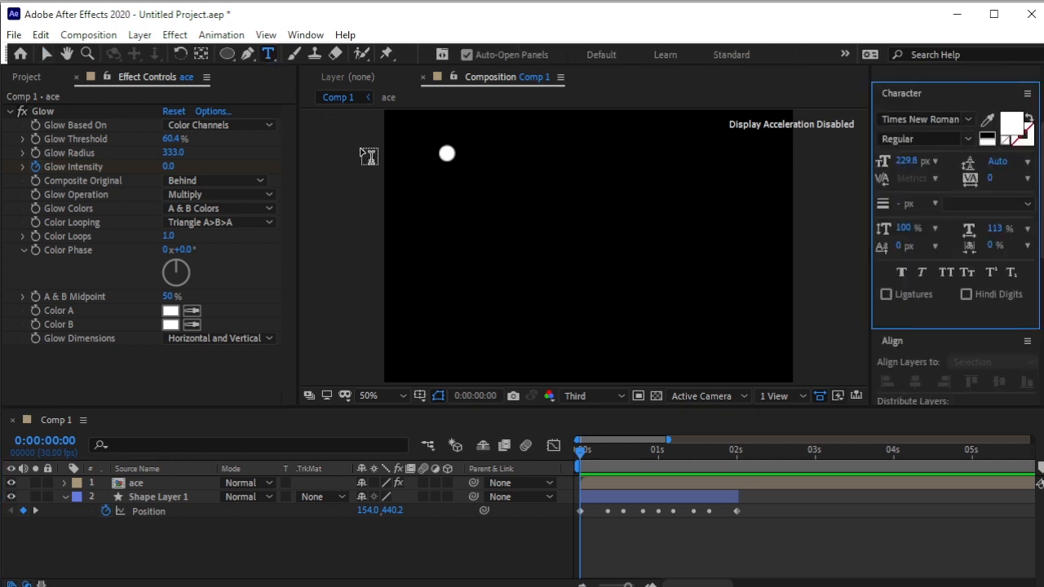
pyautogui.click(462, 301)
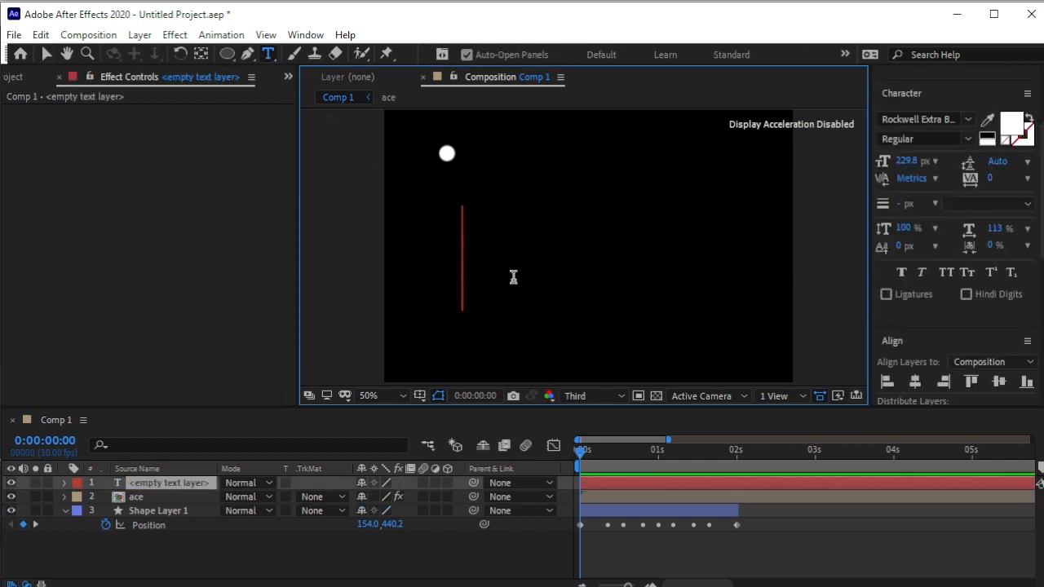
pyautogui.write('D')
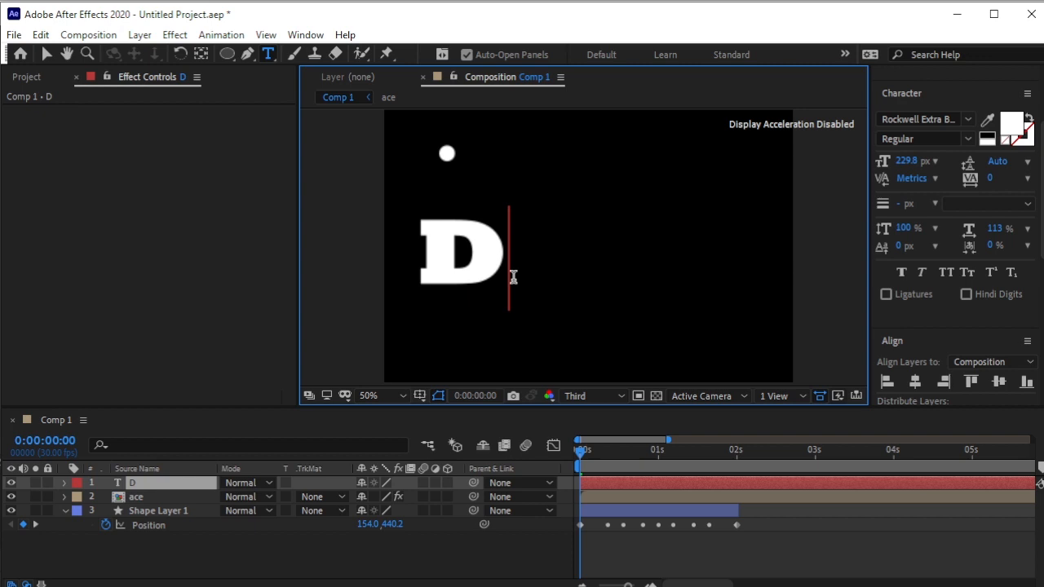
pyautogui.write('esig')
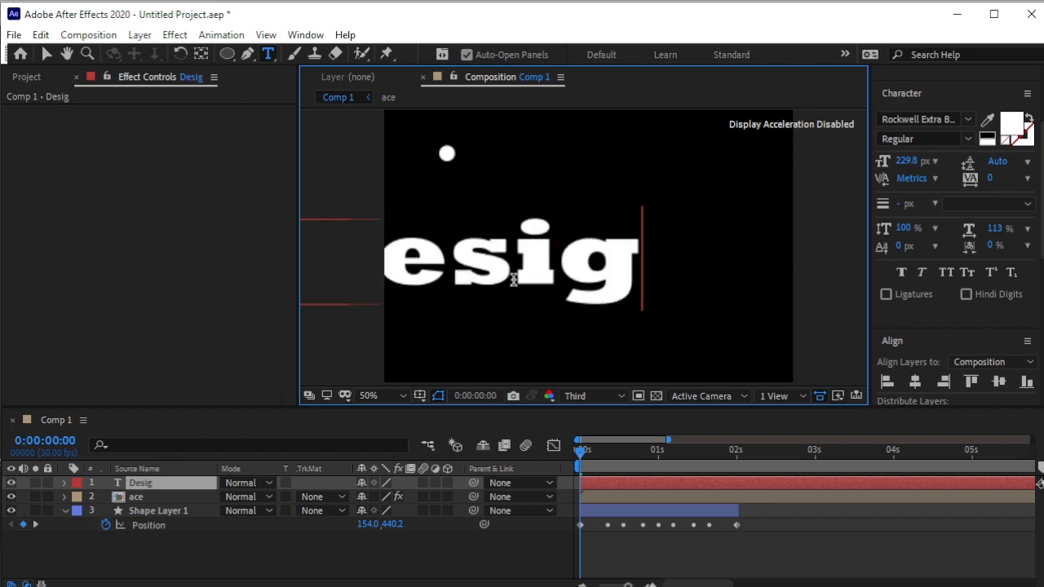
pyautogui.write('ns')
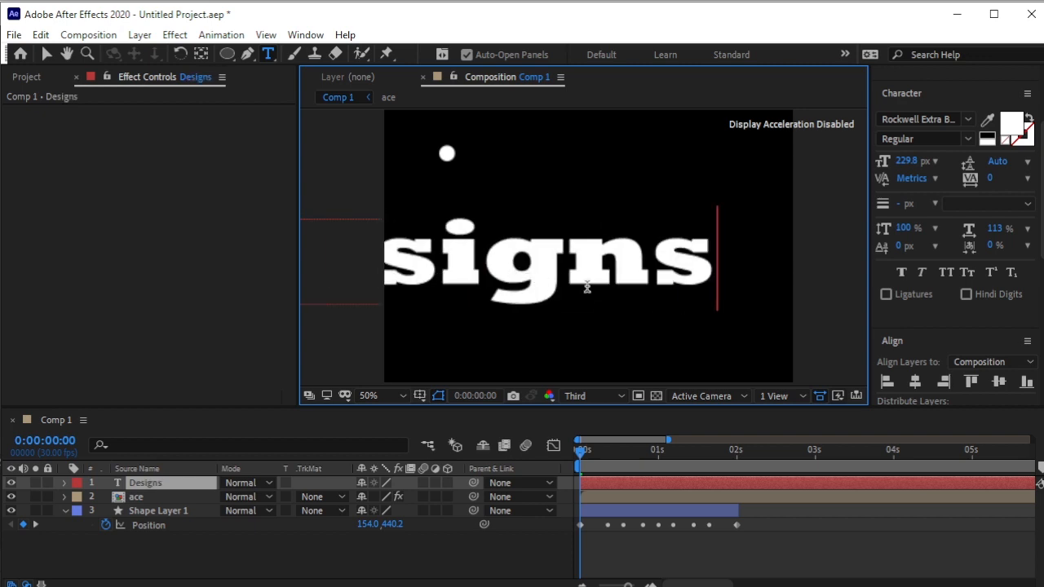
# - Try to shrink the selected letters of the "Designs" text to a font size of 26 px
pyautogui.moveTo(720, 255); pyautogui.dragTo(270, 267)
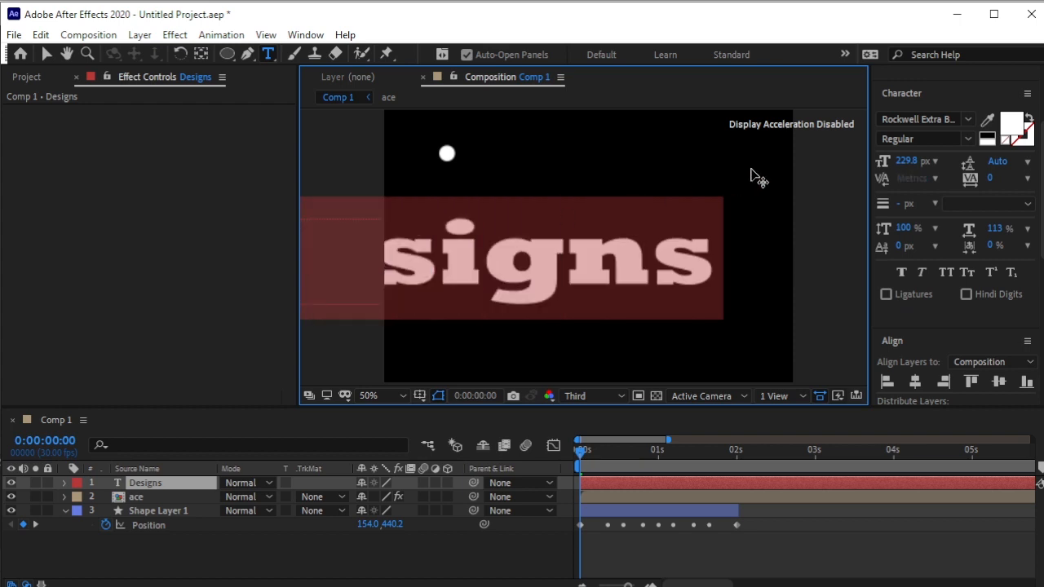
pyautogui.click(906, 160)
pyautogui.write('72')
pyautogui.press('Return')
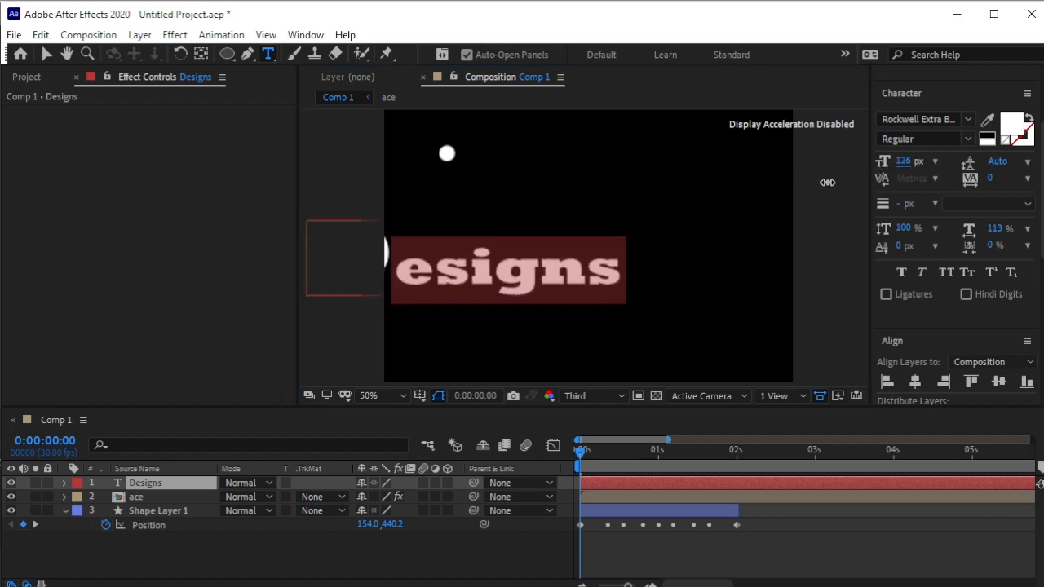
pyautogui.moveTo(796, 188); pyautogui.dragTo(771, 194)
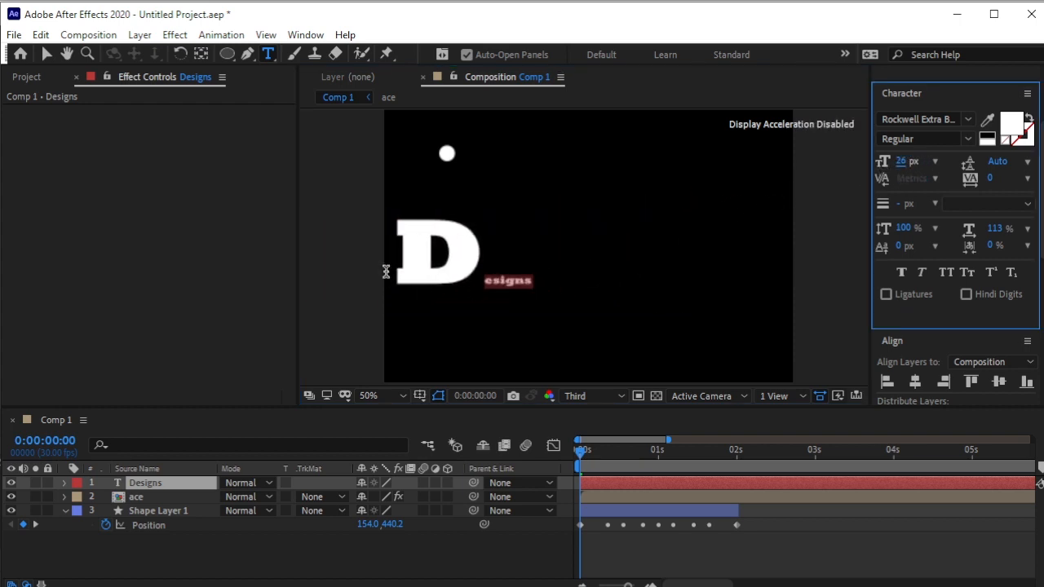
# - Select the entire "Designs" text and set its font size to 60 px
pyautogui.click(404, 263)
pyautogui.doubleClick(455, 261)
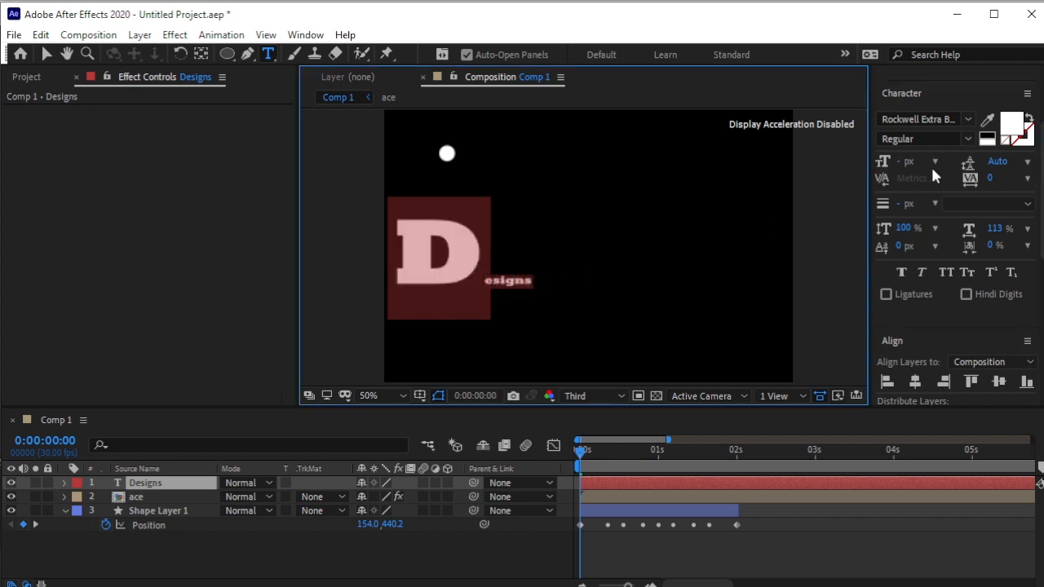
pyautogui.click(934, 161)
pyautogui.click(934, 395)
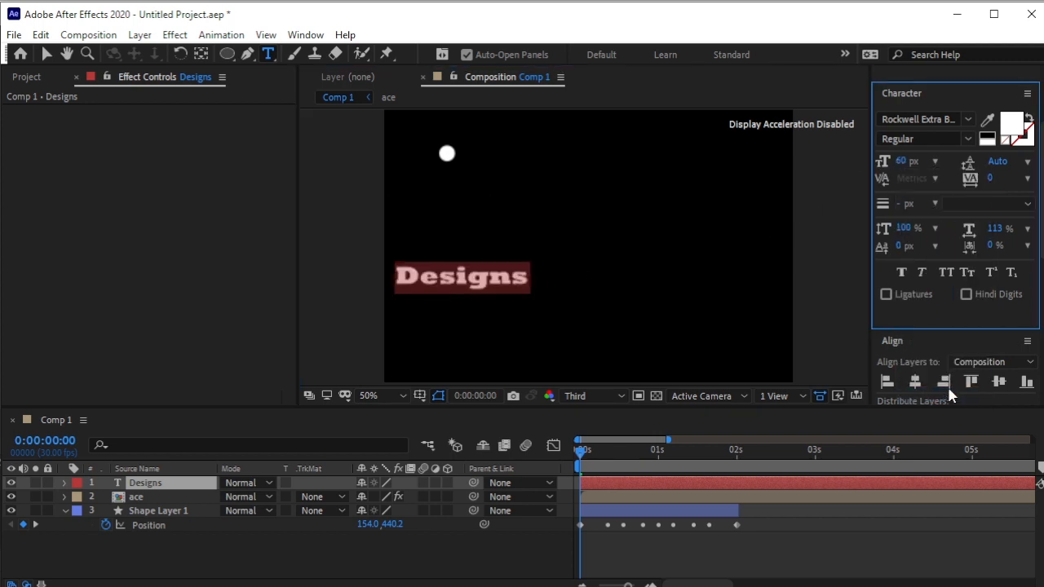
# - Change the "Designs" text to the Photograph Signature font and set its size to 94 px
pyautogui.click(970, 122)
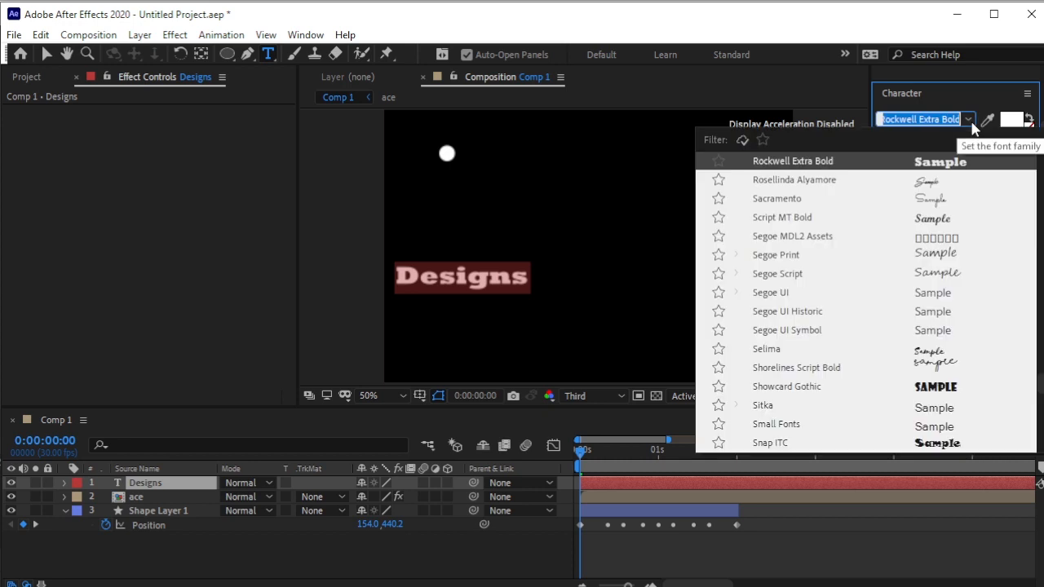
pyautogui.write('pho')
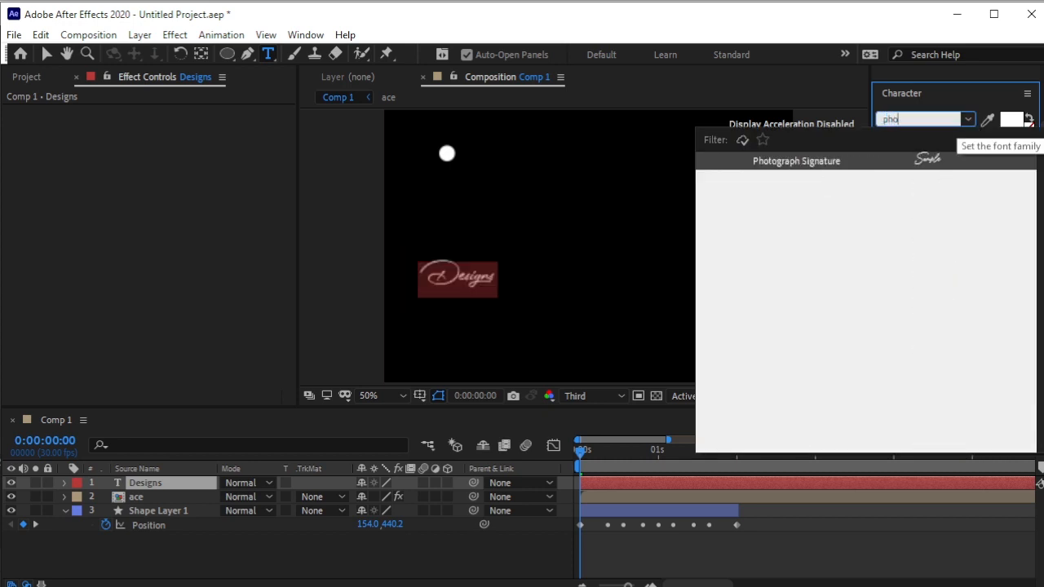
pyautogui.click(938, 159)
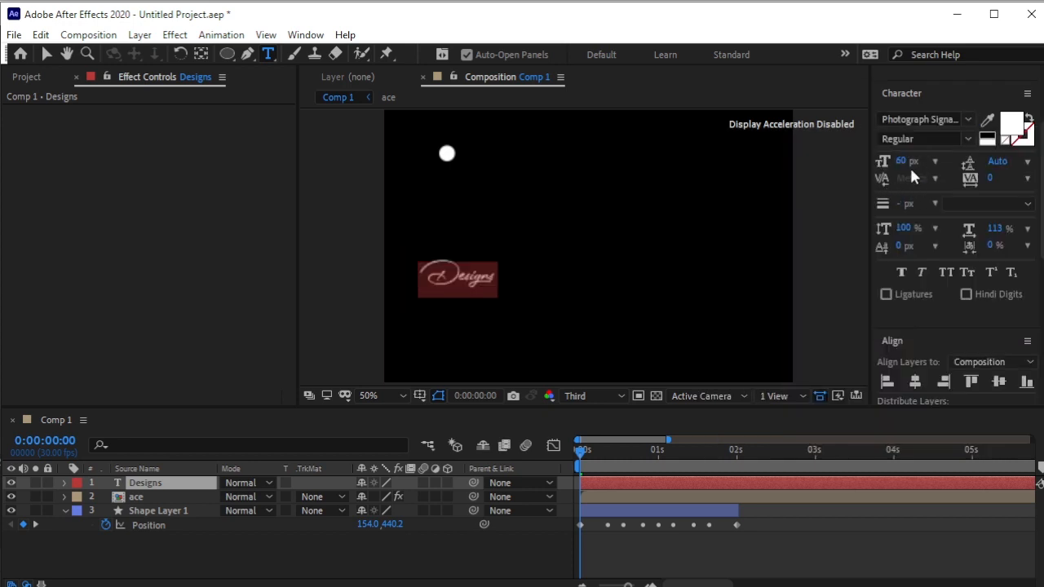
pyautogui.moveTo(898, 161); pyautogui.dragTo(912, 206)
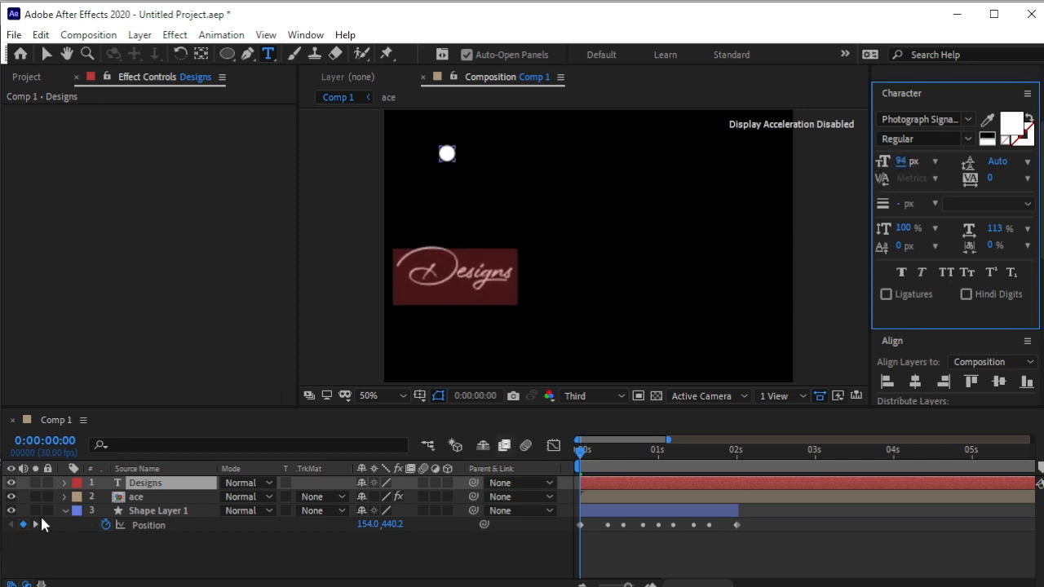
# - At 0:00:02:01, place "Designs" just beneath the logo's "e" and make its layer start at about 2 seconds
pyautogui.moveTo(595, 449); pyautogui.dragTo(739, 481)
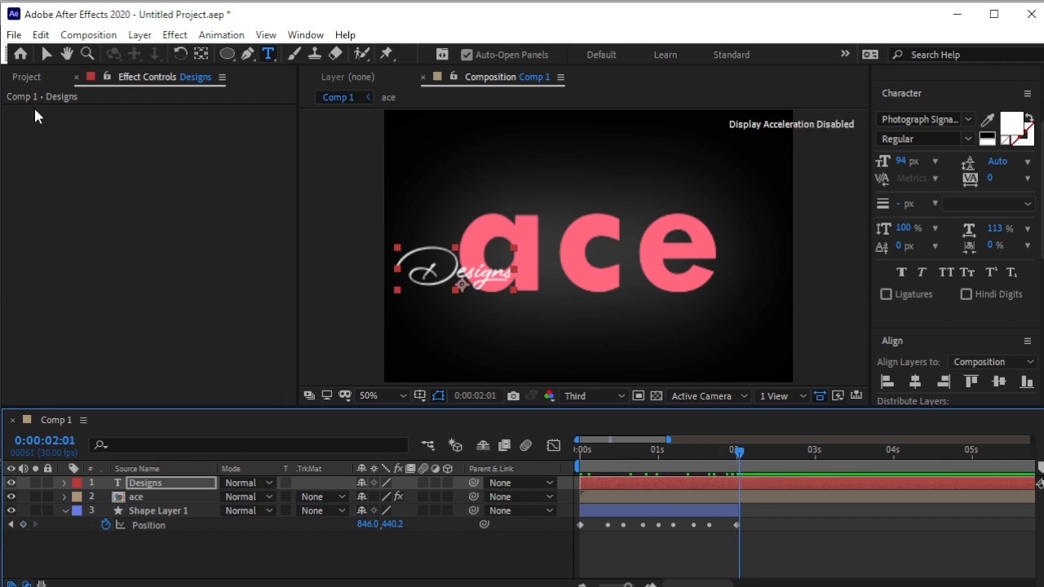
pyautogui.click(49, 55)
pyautogui.moveTo(475, 284); pyautogui.dragTo(679, 313)
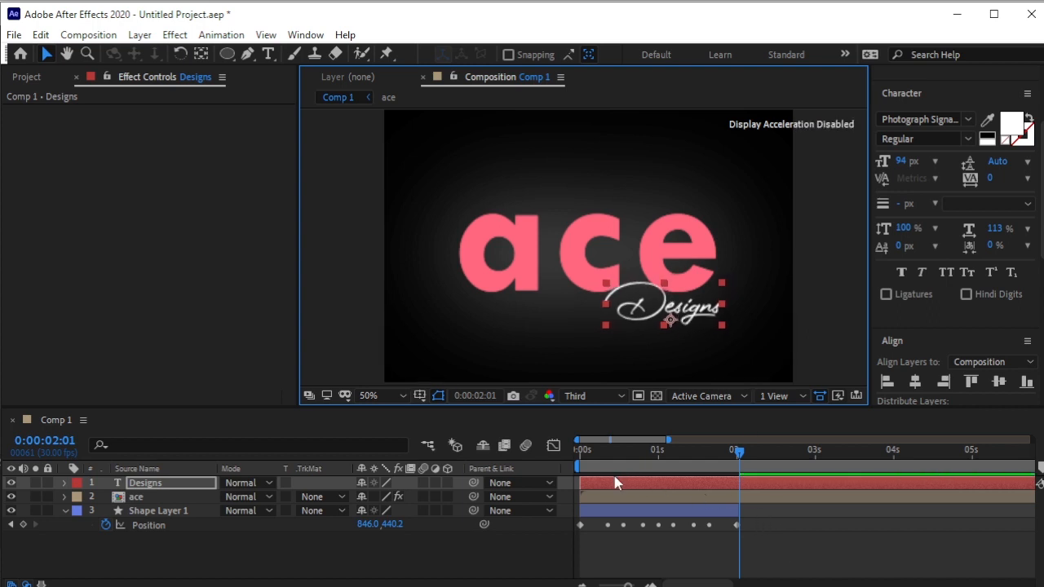
pyautogui.moveTo(578, 485); pyautogui.dragTo(507, 452)
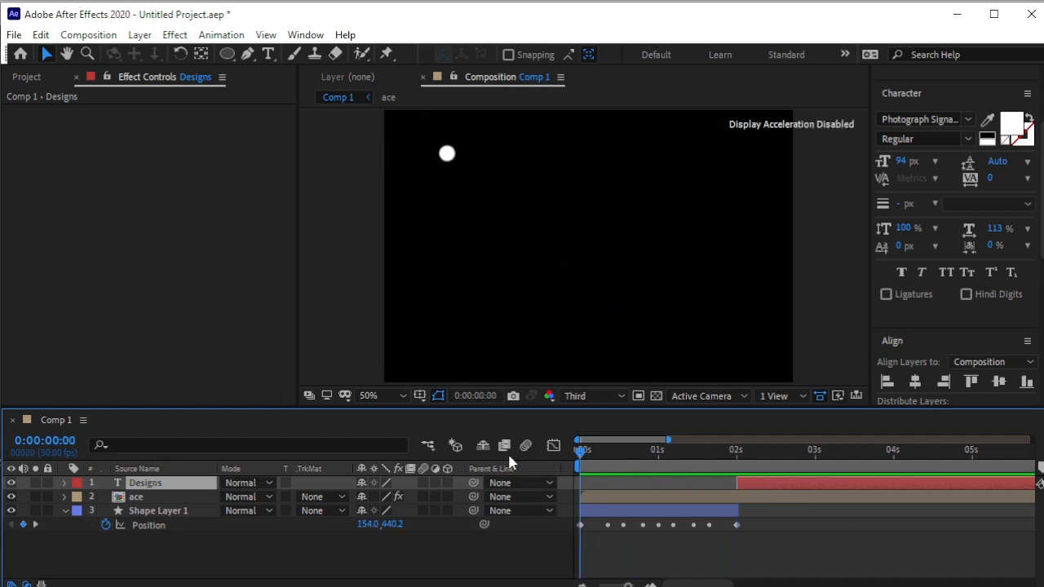
# - Deselect all layers and preview the animation from the start with the "Designs" text included
pyautogui.click(461, 562)
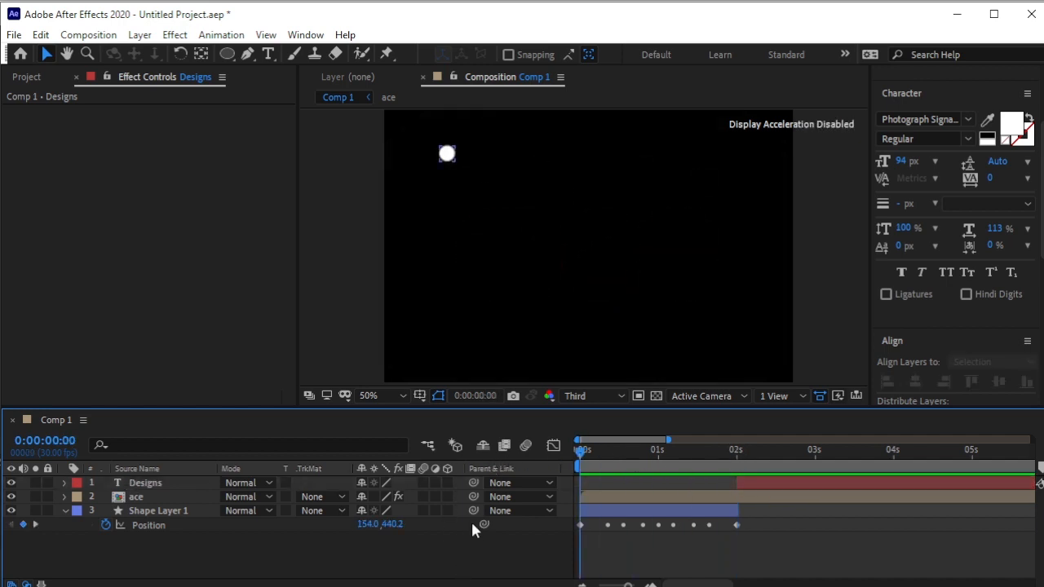
pyautogui.press('space')
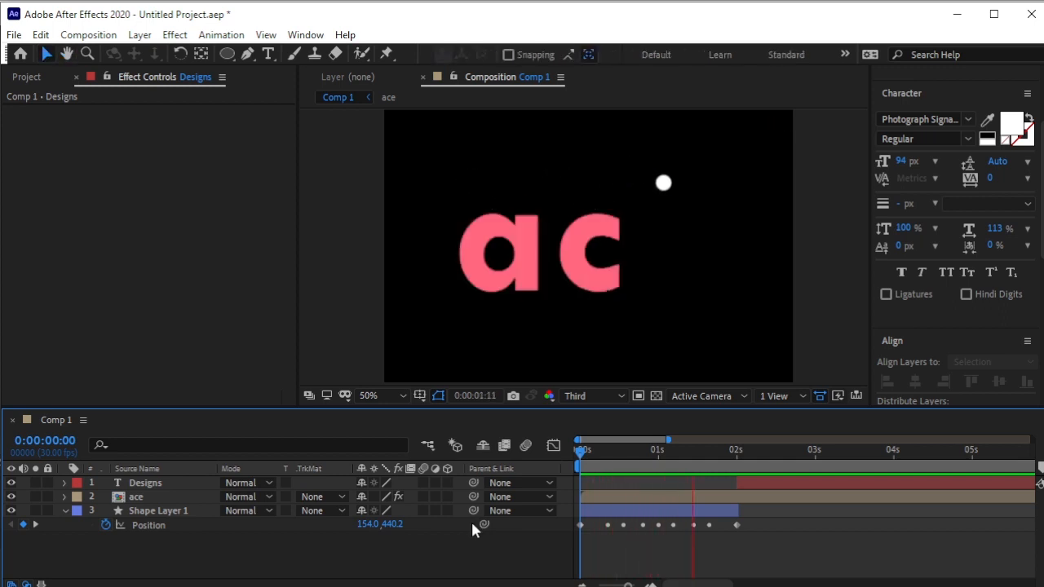